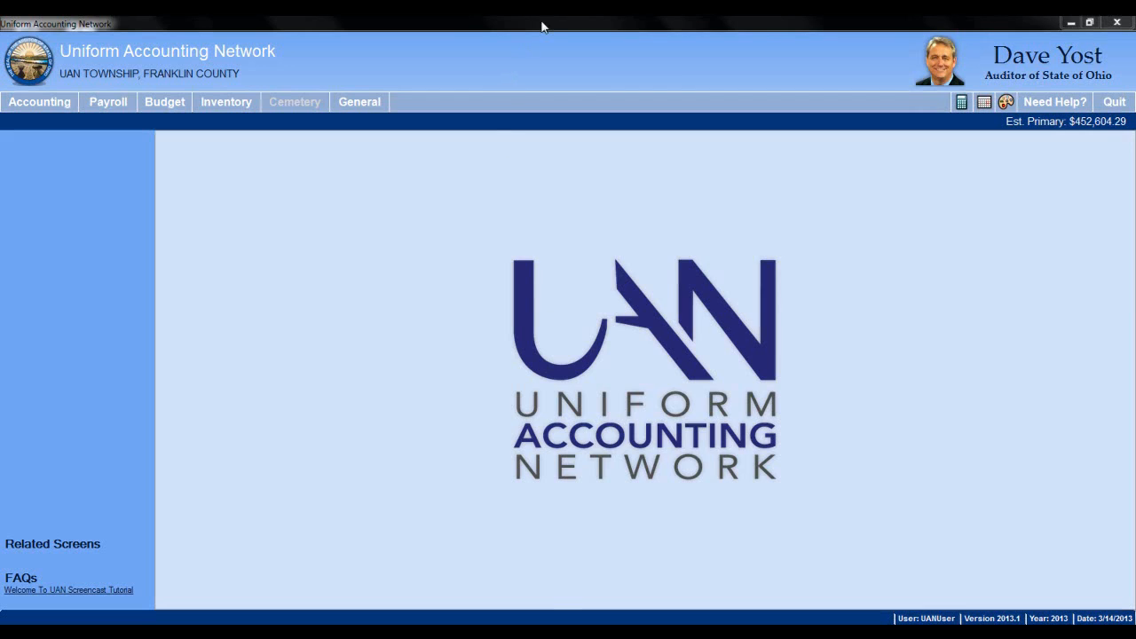
Step: Open the unposted 02/28/2013 bank reconciliation in Accounting Transactions for editing and posting
{"action": "left_click", "coordinate": [44, 105]}
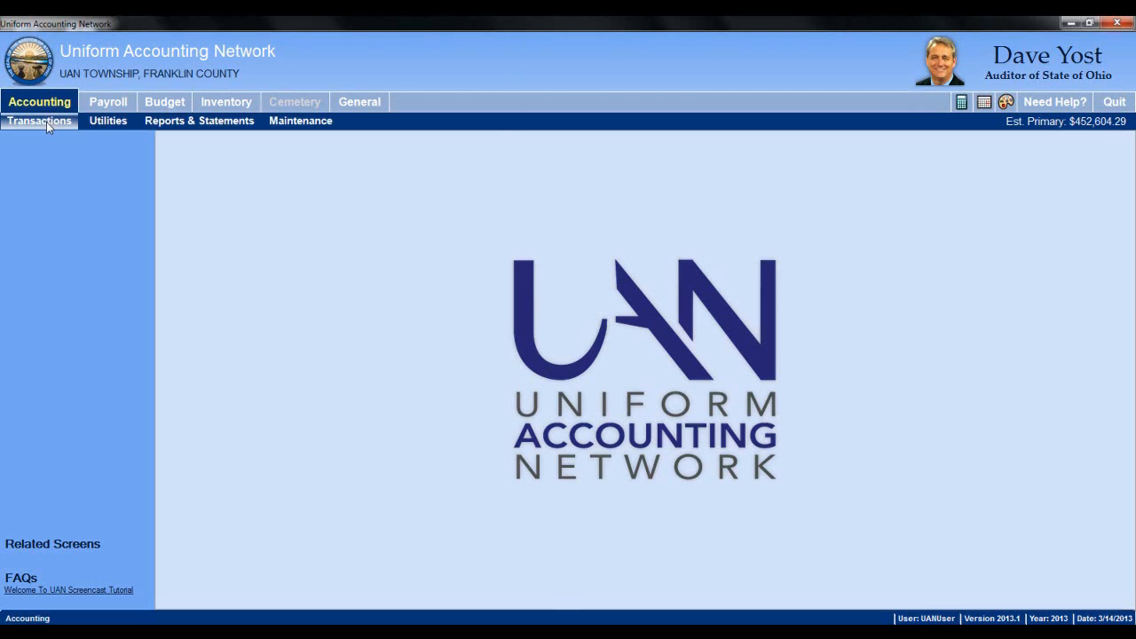
{"action": "left_click", "coordinate": [45, 122]}
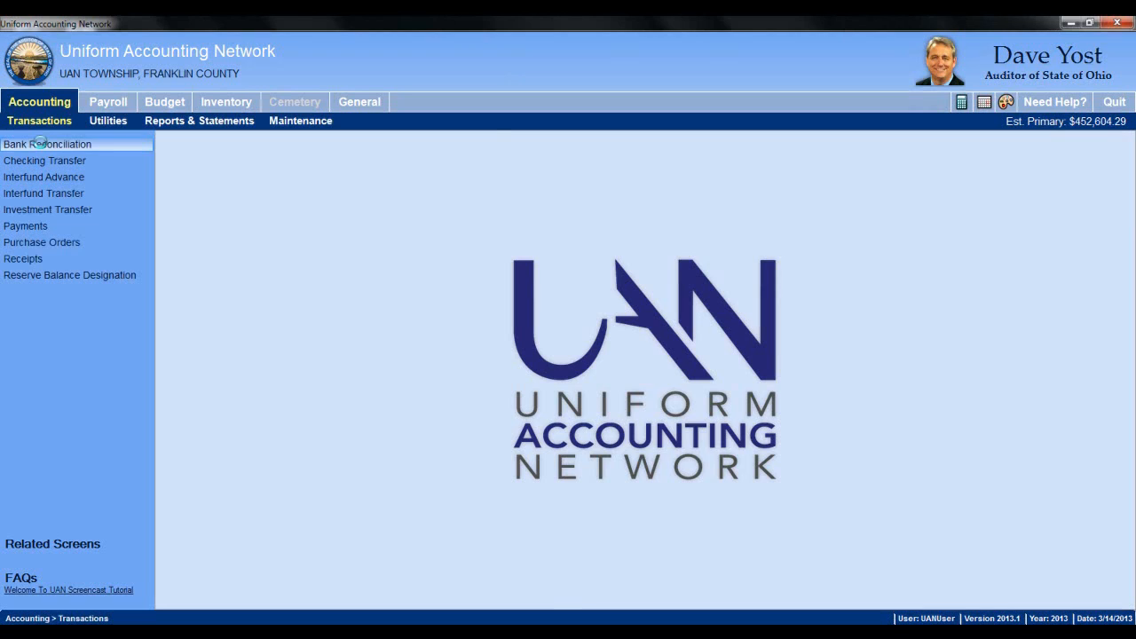
{"action": "left_click", "coordinate": [41, 144]}
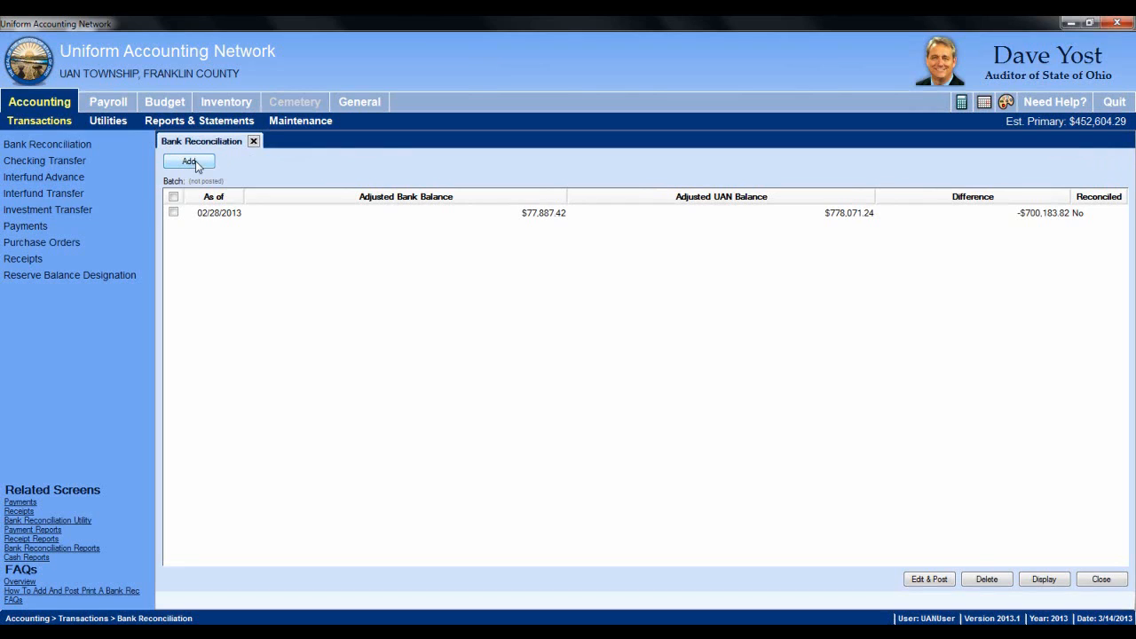
{"action": "left_click", "coordinate": [174, 214]}
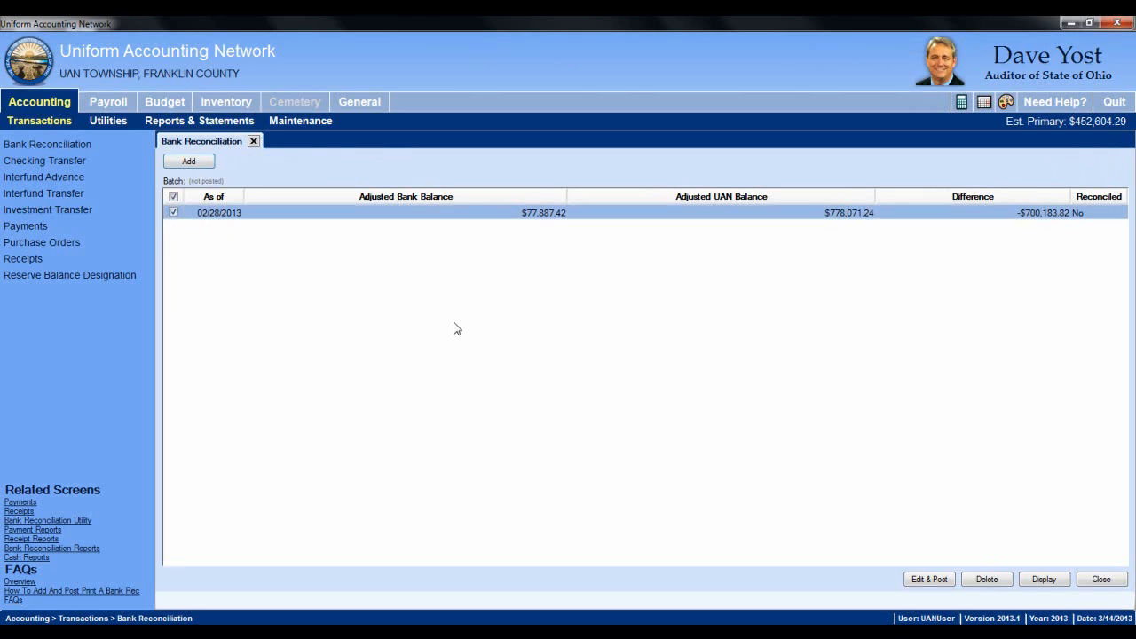
{"action": "left_click", "coordinate": [930, 579]}
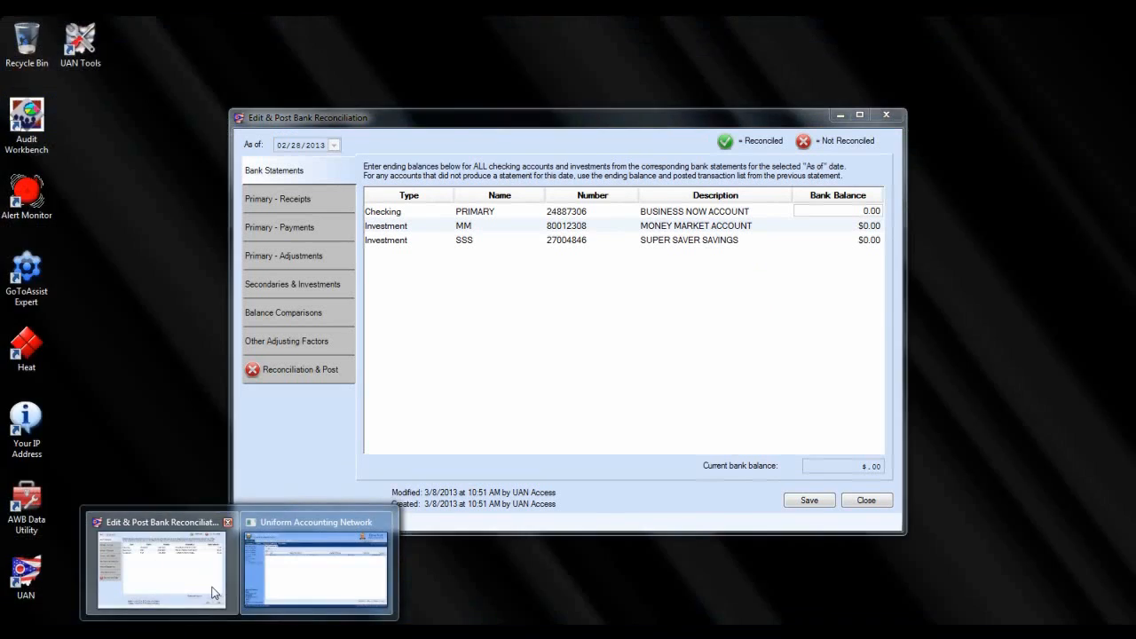
{"action": "left_click", "coordinate": [222, 595]}
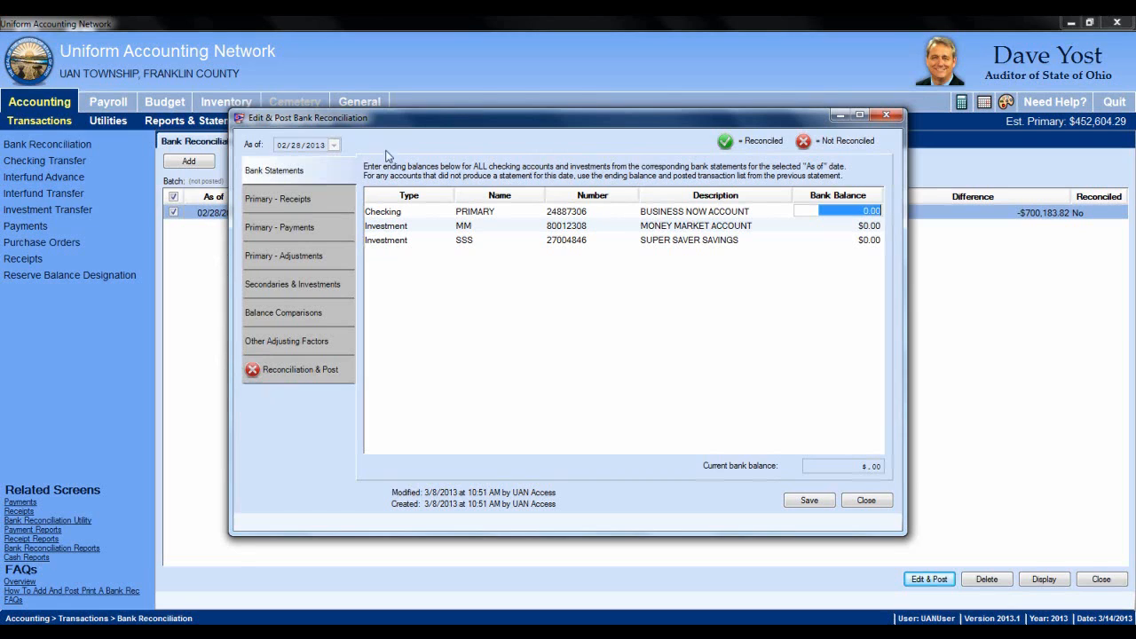
Step: Consult the ending balance in Bank Stmt Checking.pdf in Acrobat and set the PRIMARY checking account's bank balance to 452,528.98
{"action": "left_click", "coordinate": [283, 632]}
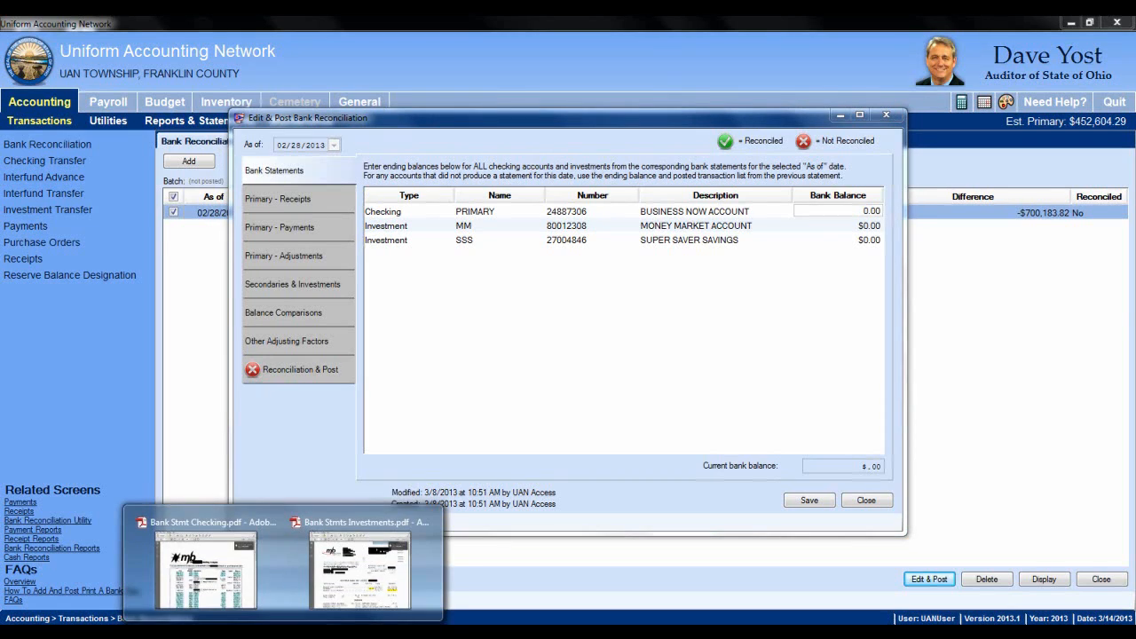
{"action": "left_click", "coordinate": [217, 583]}
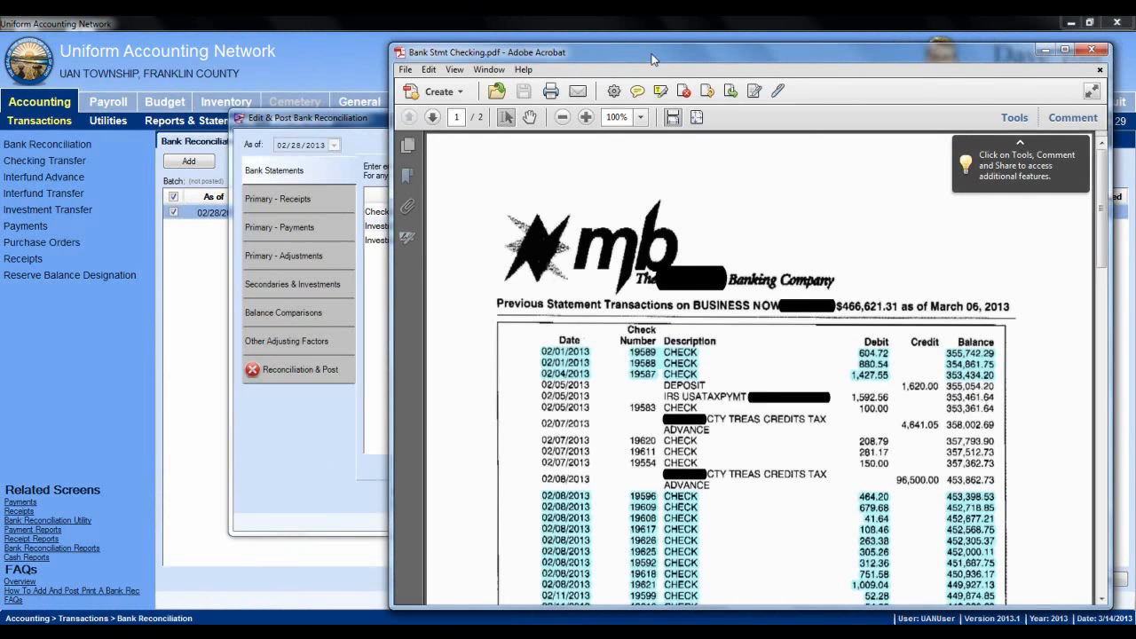
{"action": "left_click_drag", "start_coordinate": [653, 59], "coordinate": [642, 54]}
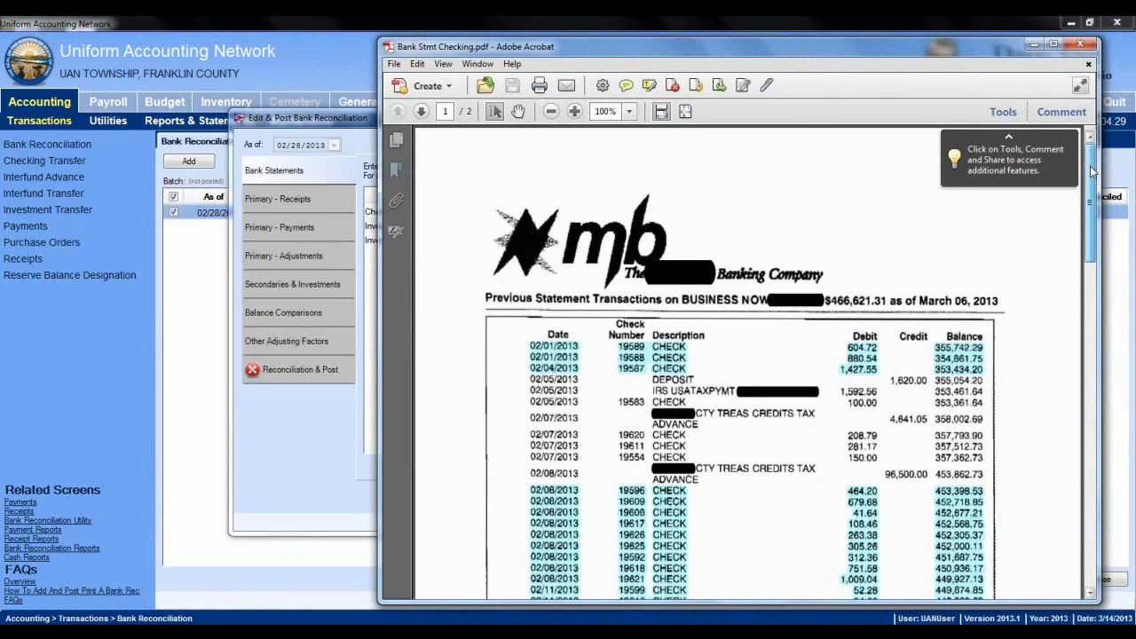
{"action": "left_click_drag", "start_coordinate": [1093, 171], "coordinate": [1091, 419]}
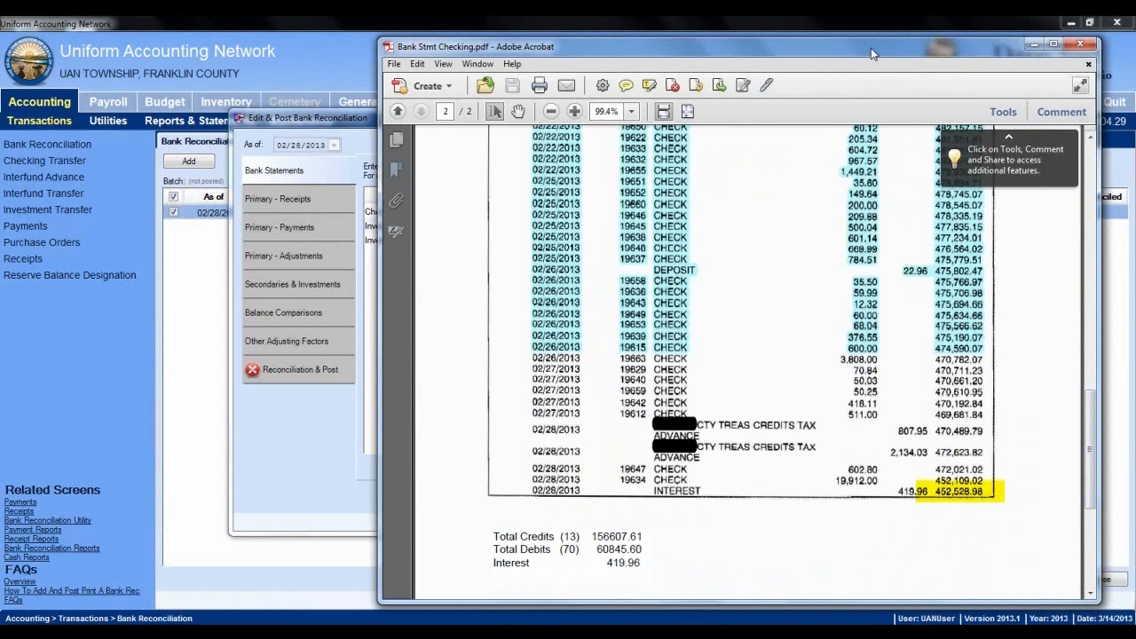
{"action": "left_click", "coordinate": [352, 126]}
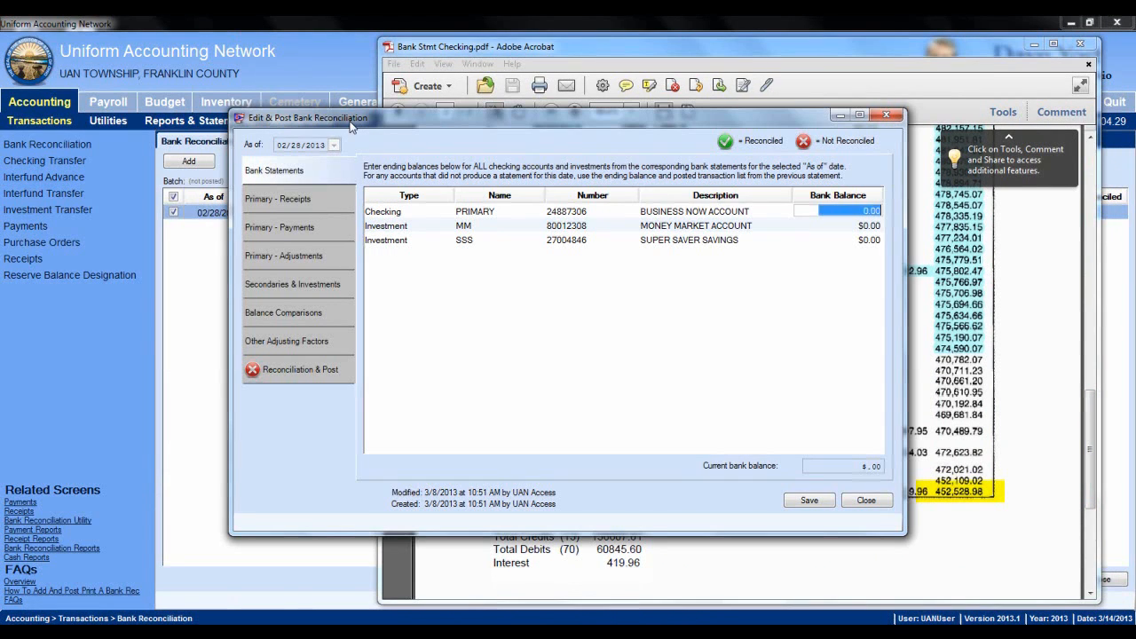
{"action": "type", "text": "4"}
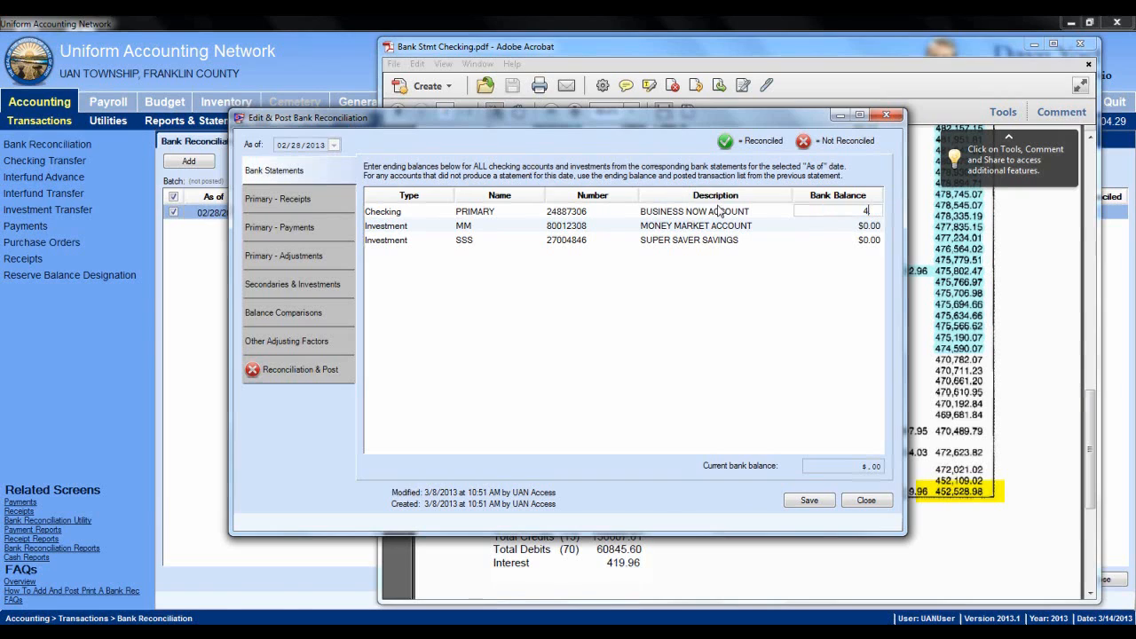
{"action": "type", "text": "52,528."}
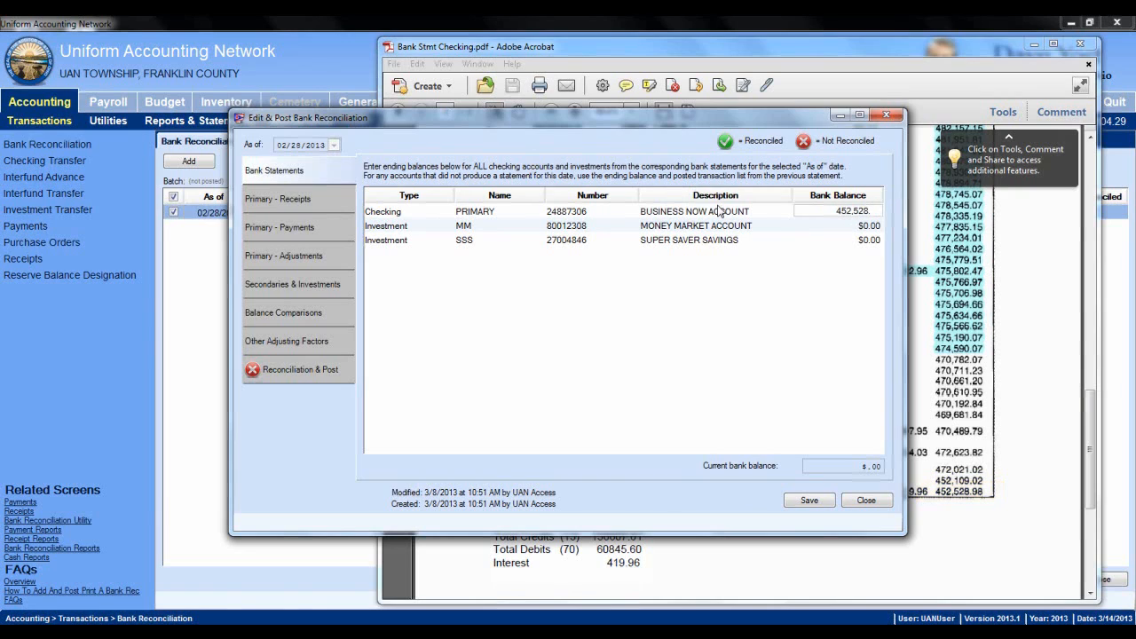
{"action": "type", "text": "98"}
{"action": "key", "text": "Tab"}
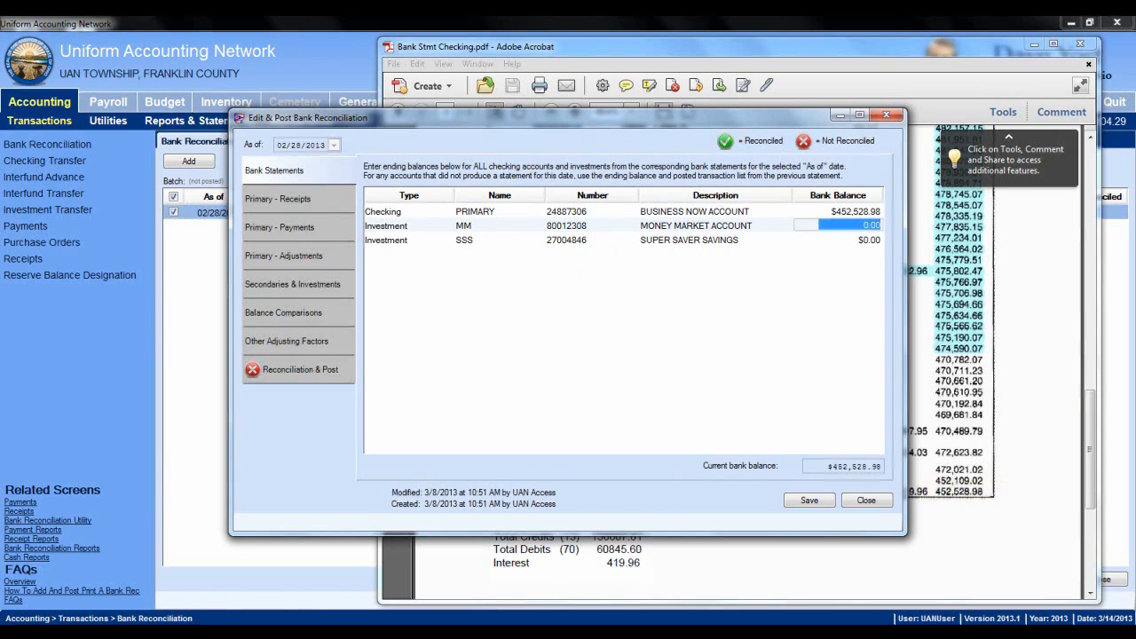
Step: Consult the money market statement in Bank Stmts Investments.pdf and set the MM investment's bank balance to 195,762.19
{"action": "left_click", "coordinate": [283, 633]}
{"action": "left_click", "coordinate": [360, 559]}
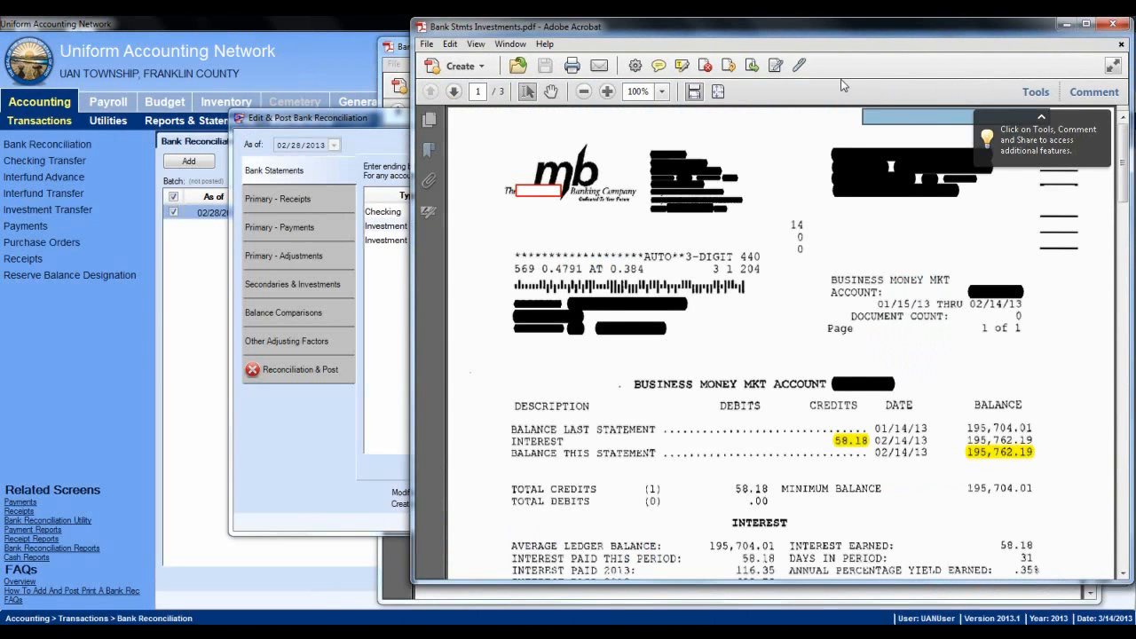
{"action": "left_click_drag", "start_coordinate": [830, 39], "coordinate": [820, 45]}
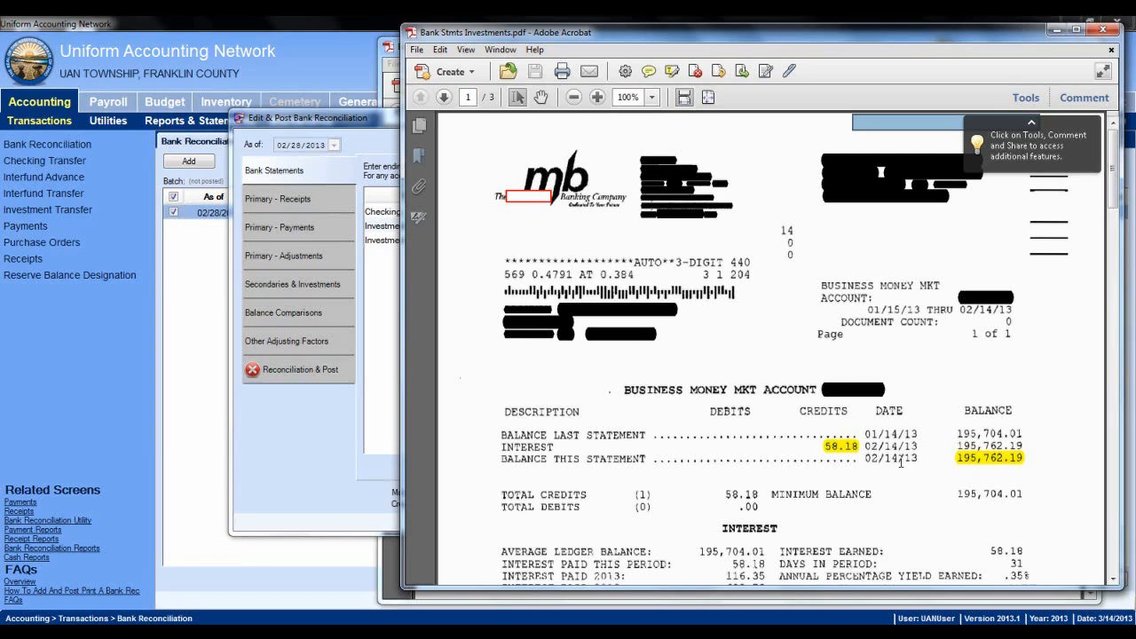
{"action": "left_click", "coordinate": [899, 461]}
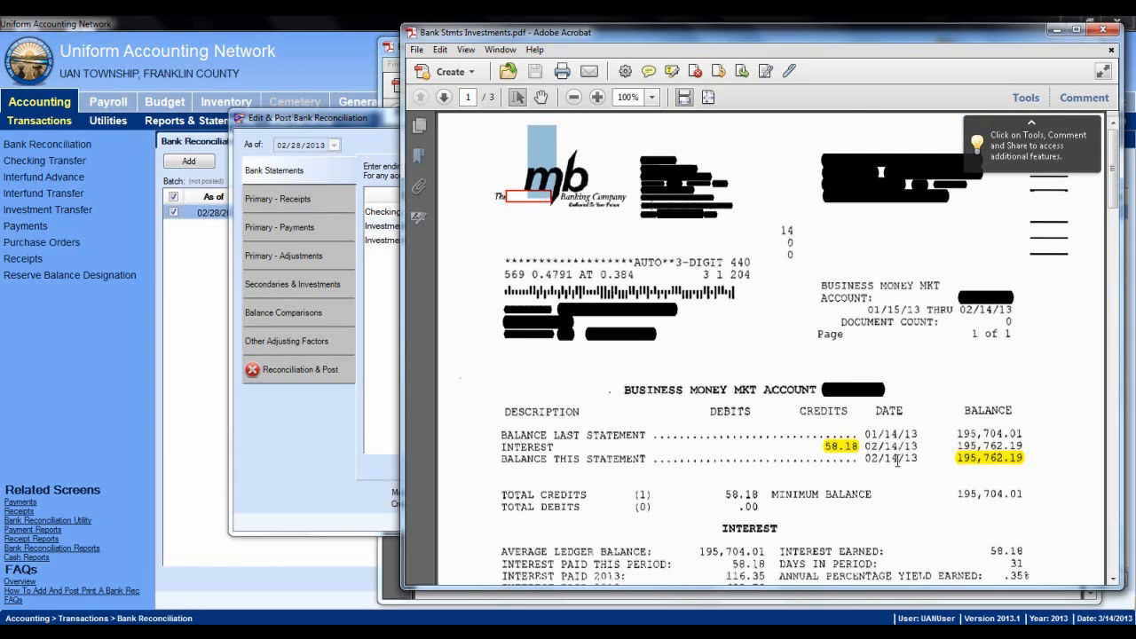
{"action": "left_click", "coordinate": [744, 309]}
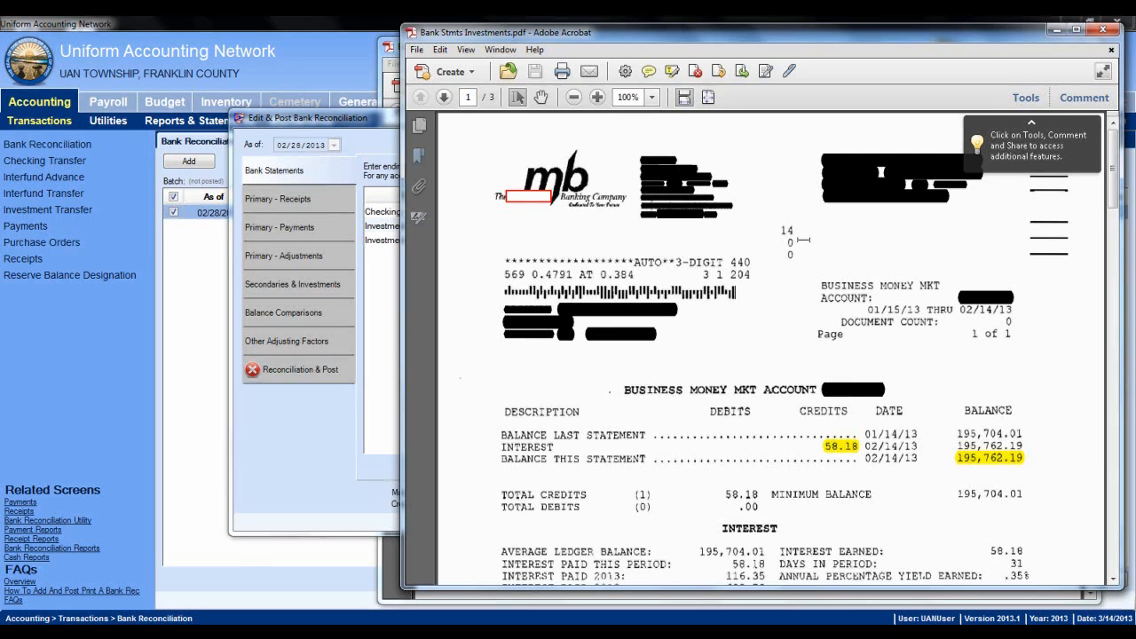
{"action": "left_click_drag", "start_coordinate": [803, 39], "coordinate": [822, 54]}
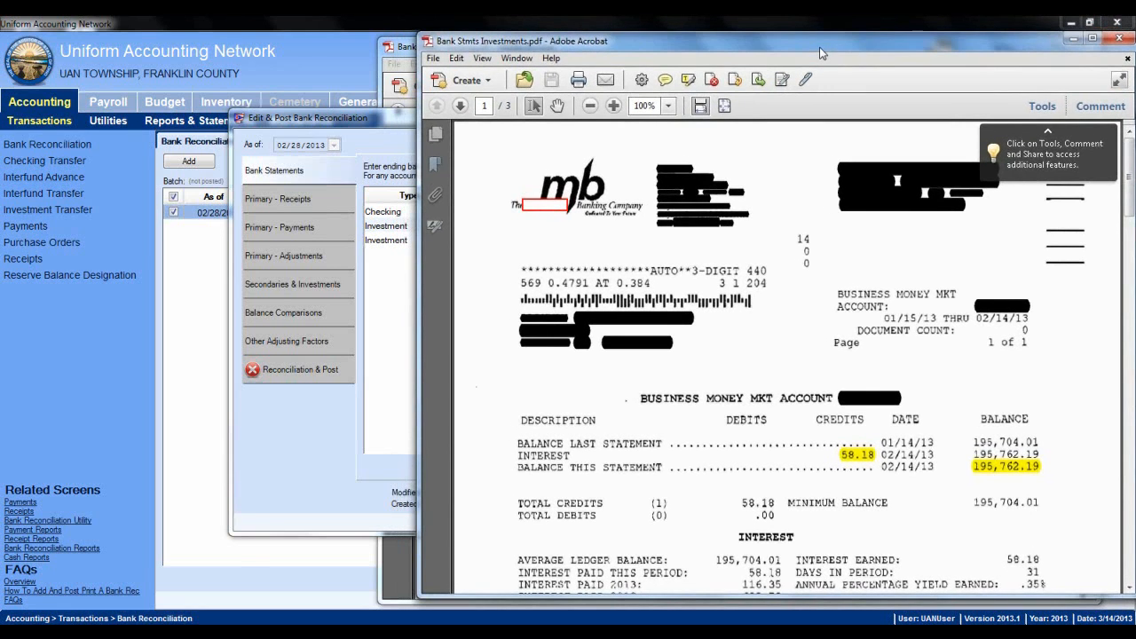
{"action": "left_click", "coordinate": [399, 118]}
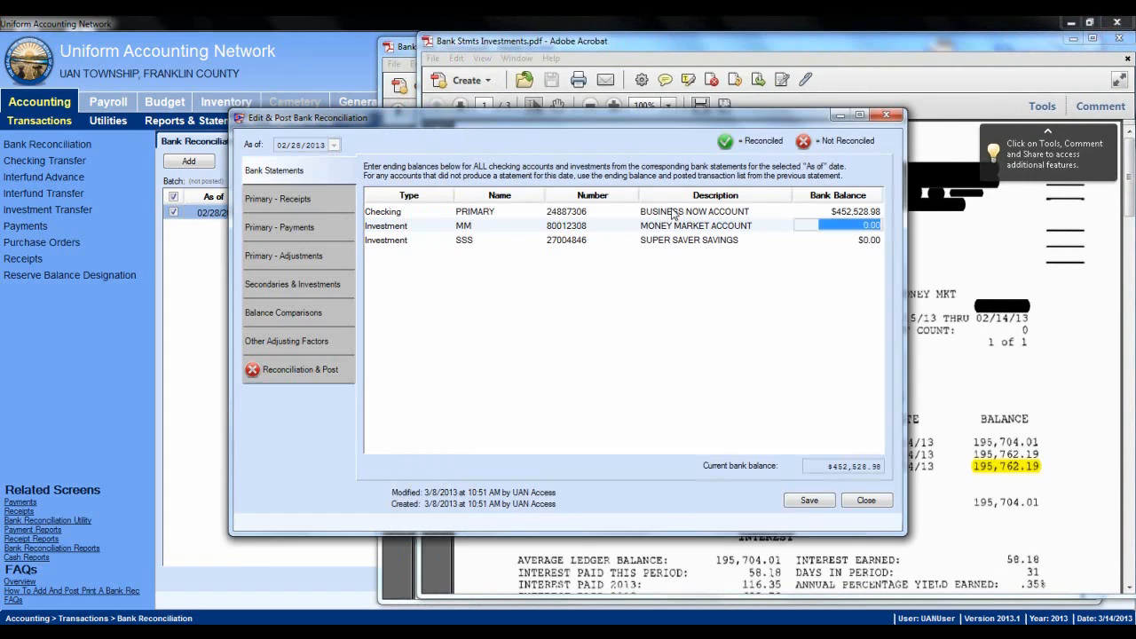
{"action": "type", "text": "195"}
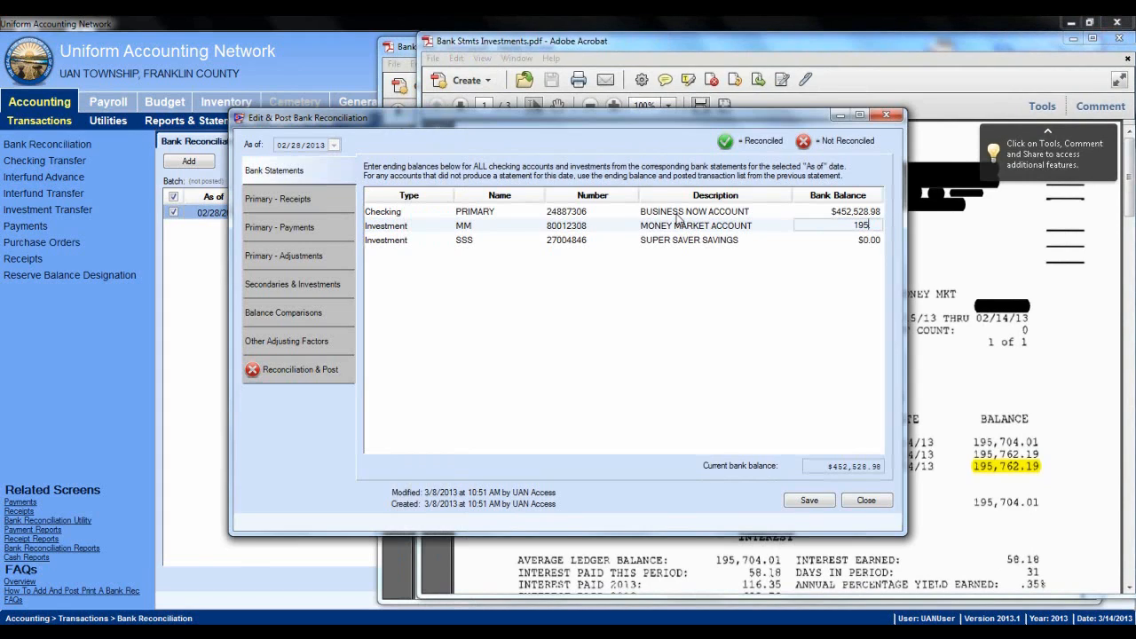
{"action": "type", "text": ".762.19"}
{"action": "key", "text": "Return"}
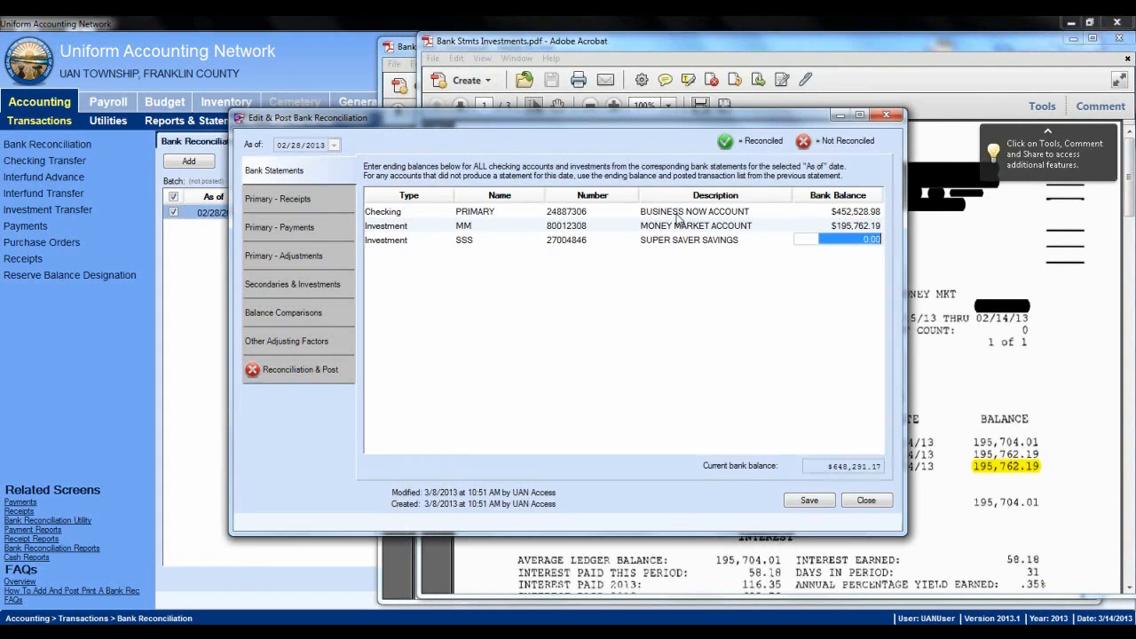
Step: Consult the Super Saver statement in the investments PDF and set the SSS investment's bank balance to 130,322.01
{"action": "left_click", "coordinate": [936, 44]}
{"action": "left_click_drag", "start_coordinate": [1125, 158], "coordinate": [1133, 349]}
{"action": "scroll", "coordinate": [1120, 350], "scroll_direction": "up", "scroll_amount": 3}
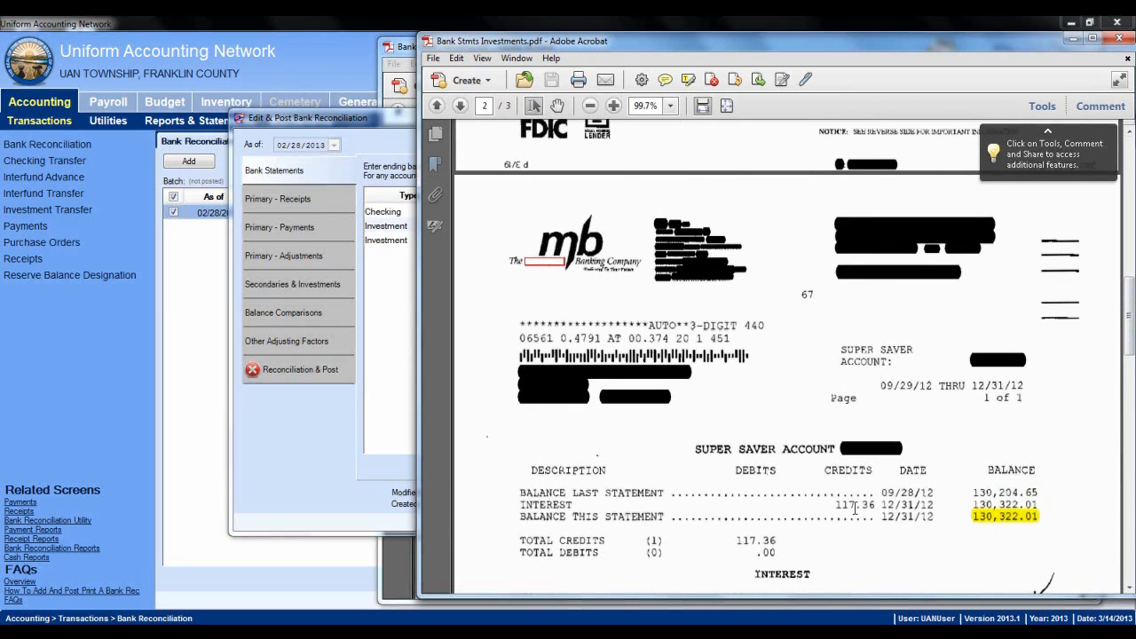
{"action": "left_click", "coordinate": [373, 121]}
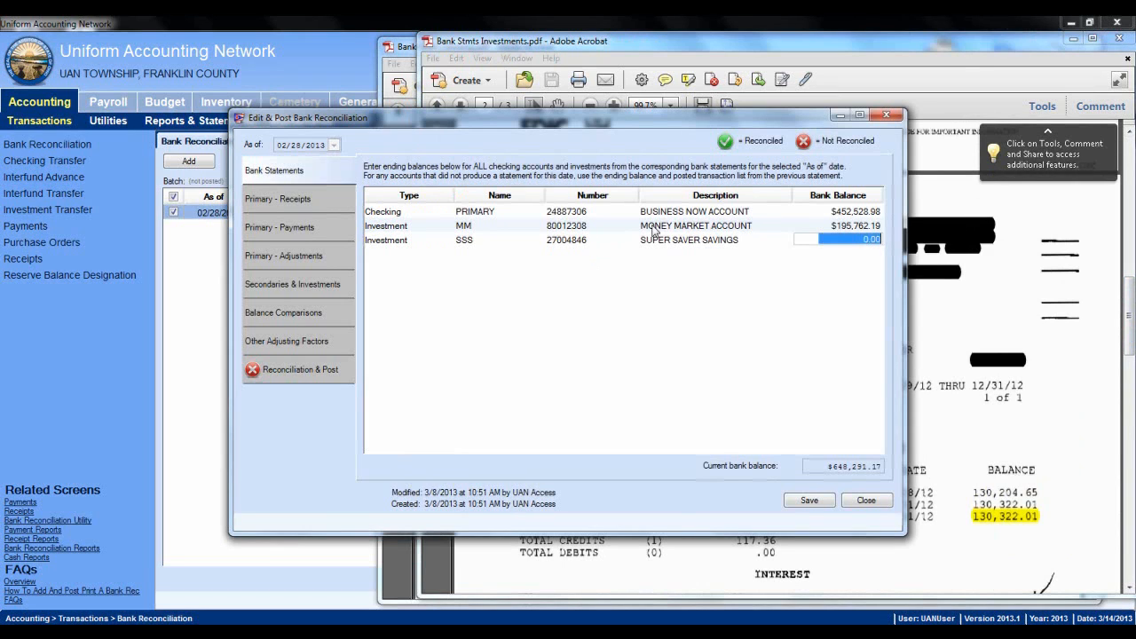
{"action": "type", "text": "130"}
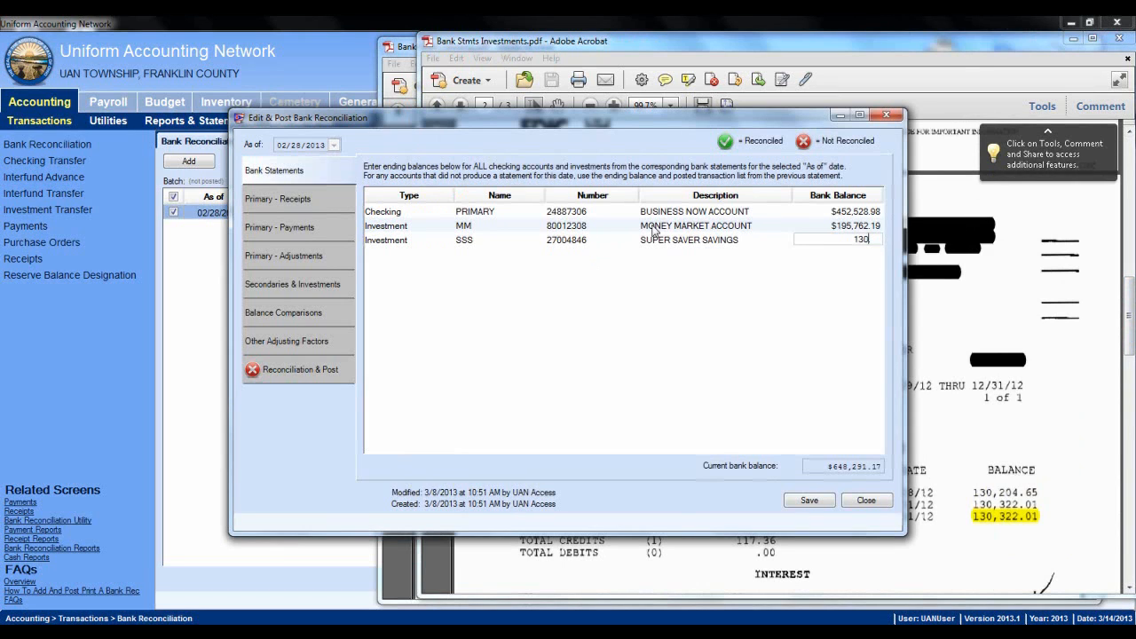
{"action": "type", "text": ".322.01"}
Step: Minimize the investment statements and shift the checking statement window aside, returning to the bank reconciliation
{"action": "left_click", "coordinate": [906, 52]}
{"action": "left_click", "coordinate": [1074, 38]}
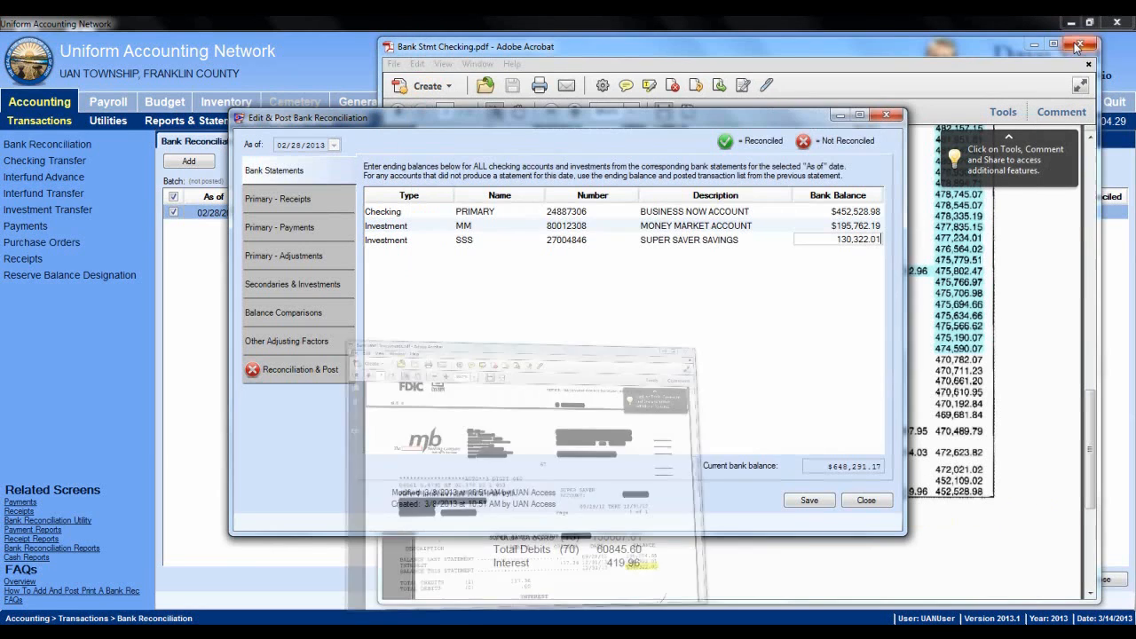
{"action": "left_click_drag", "start_coordinate": [888, 51], "coordinate": [923, 55]}
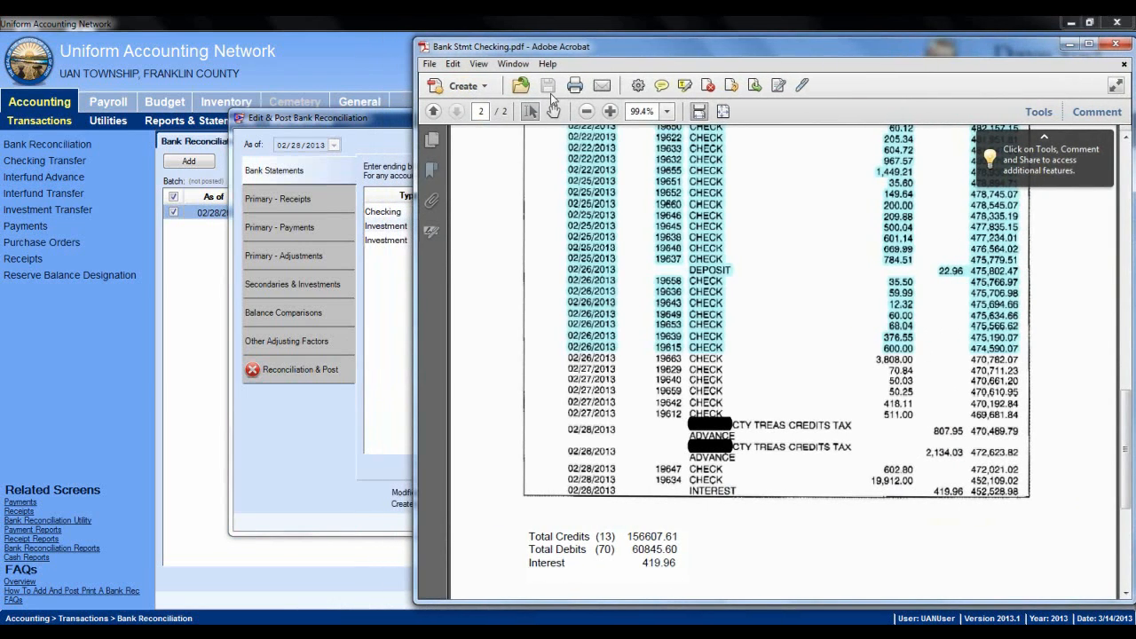
{"action": "left_click", "coordinate": [388, 126]}
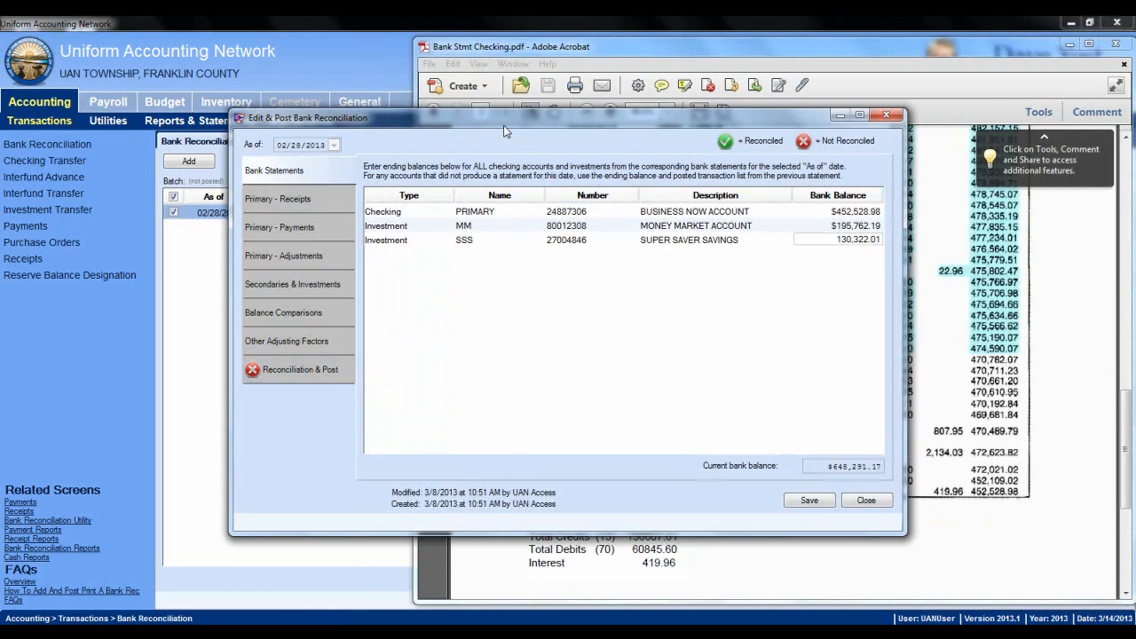
Step: Show the primary receipts and move and resize the reconciliation window to fit beside the checking statement with all receipts listed
{"action": "left_click", "coordinate": [321, 188]}
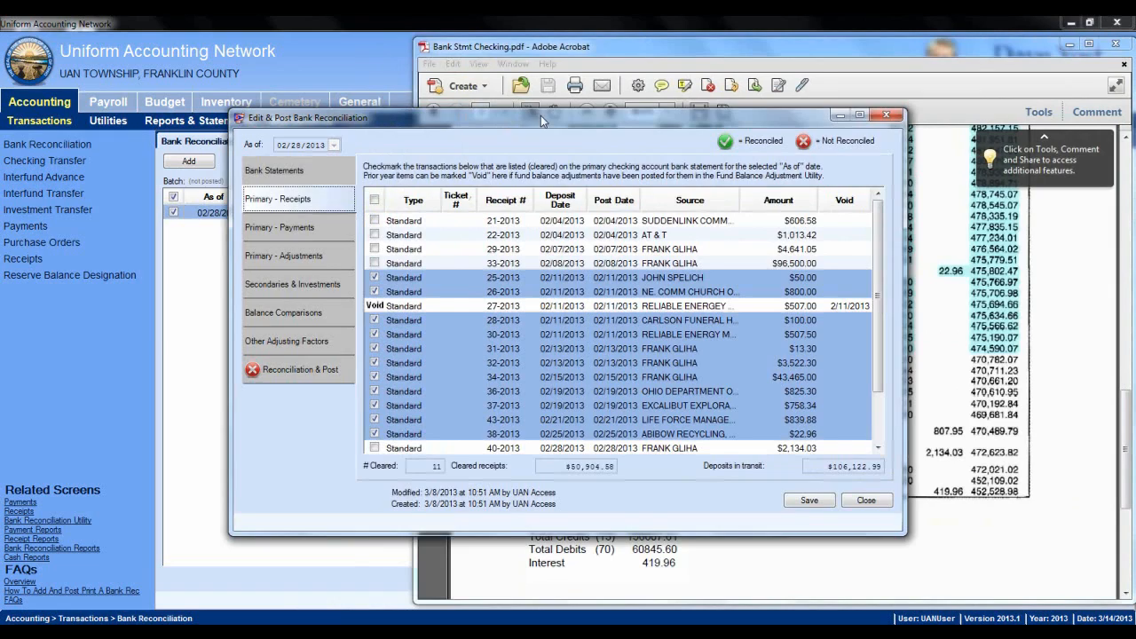
{"action": "left_click_drag", "start_coordinate": [541, 115], "coordinate": [315, 74]}
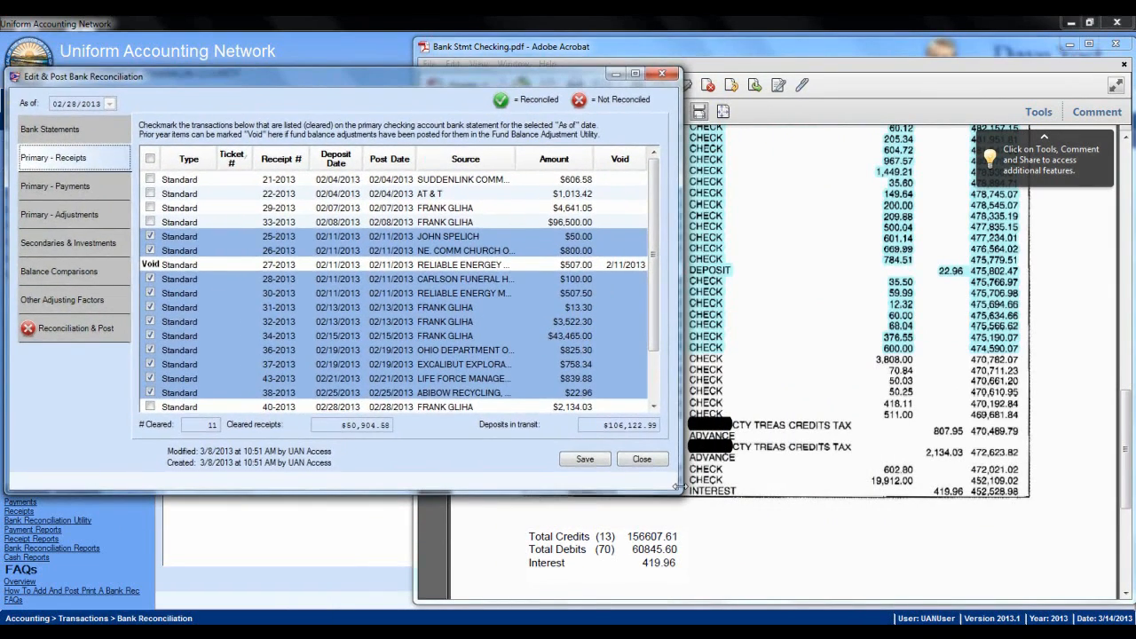
{"action": "left_click_drag", "start_coordinate": [680, 489], "coordinate": [590, 566]}
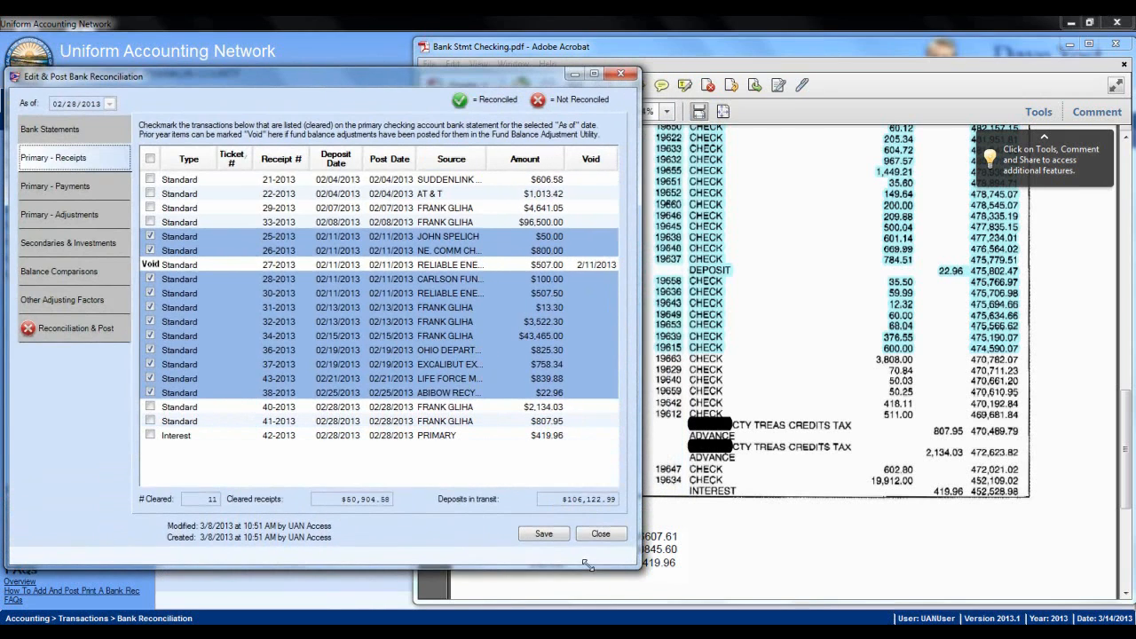
Step: Mark receipts 21-2013 and 22-2013 as cleared against the 1,620.00 deposit of 02/05/2013 on the checking statement's first page
{"action": "left_click", "coordinate": [804, 44]}
{"action": "left_click_drag", "start_coordinate": [1125, 433], "coordinate": [1135, 178]}
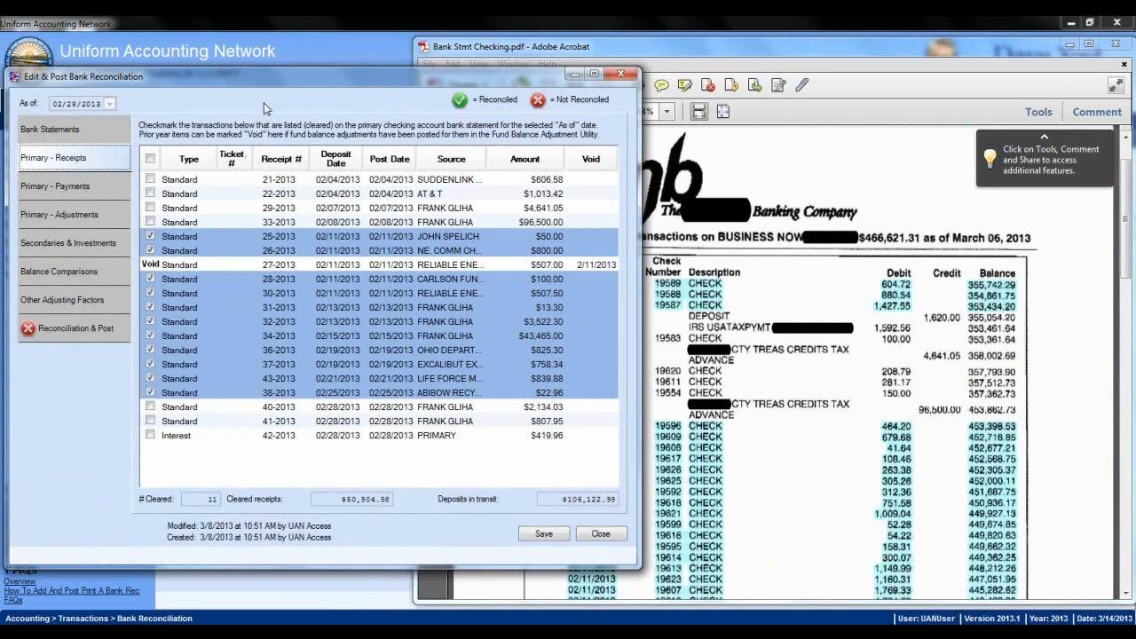
{"action": "left_click", "coordinate": [267, 108]}
{"action": "left_click", "coordinate": [857, 87]}
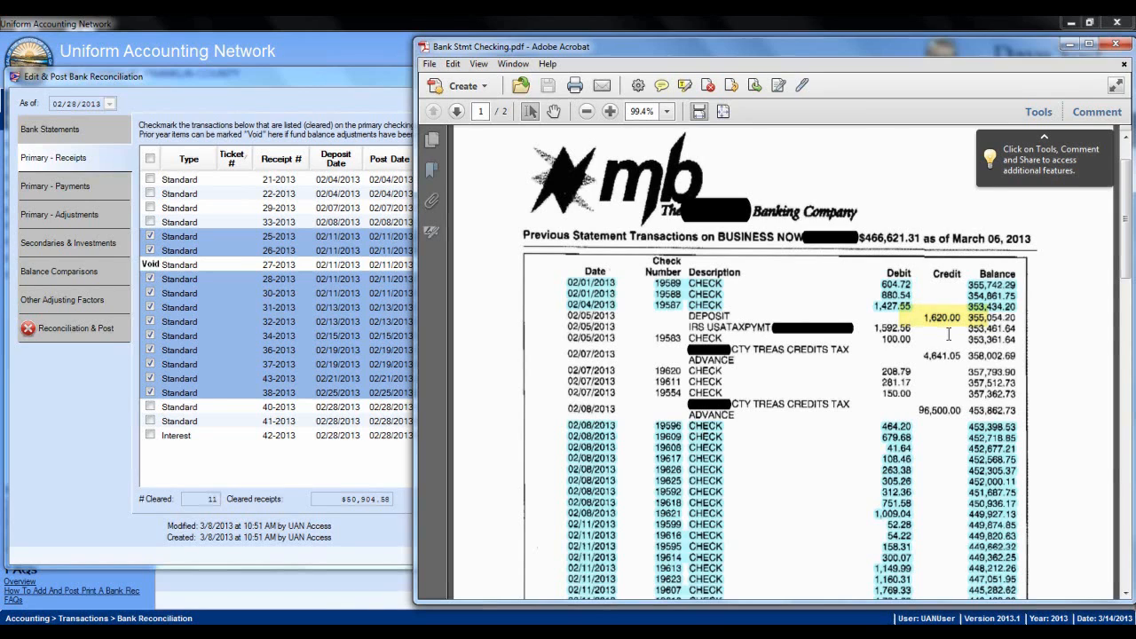
{"action": "left_click", "coordinate": [310, 76]}
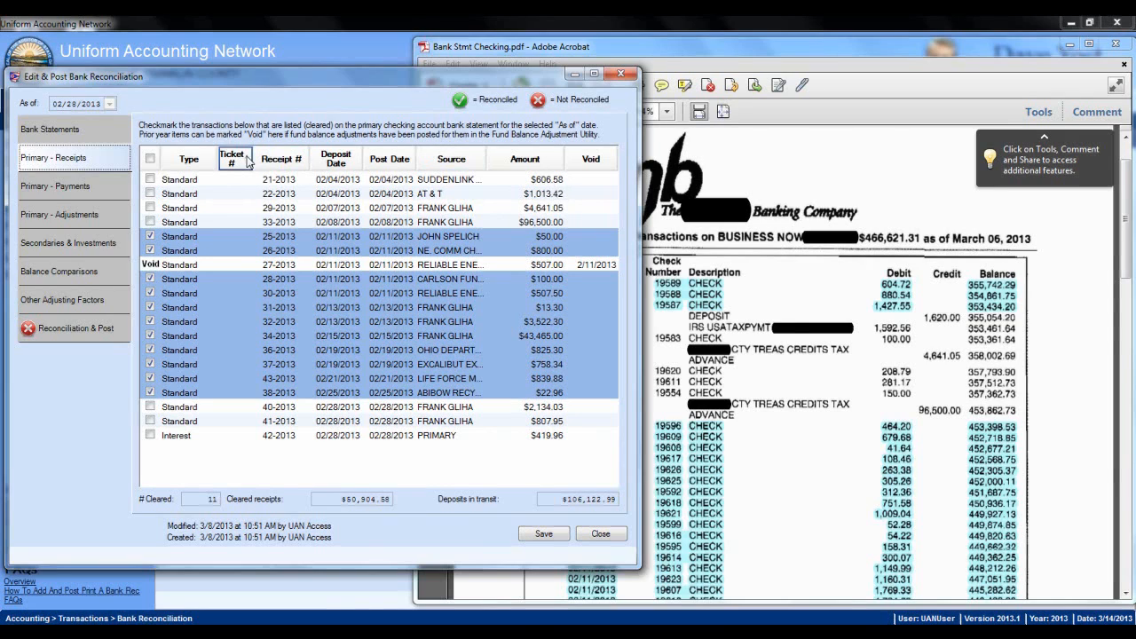
{"action": "left_click", "coordinate": [150, 180]}
{"action": "left_click", "coordinate": [150, 193]}
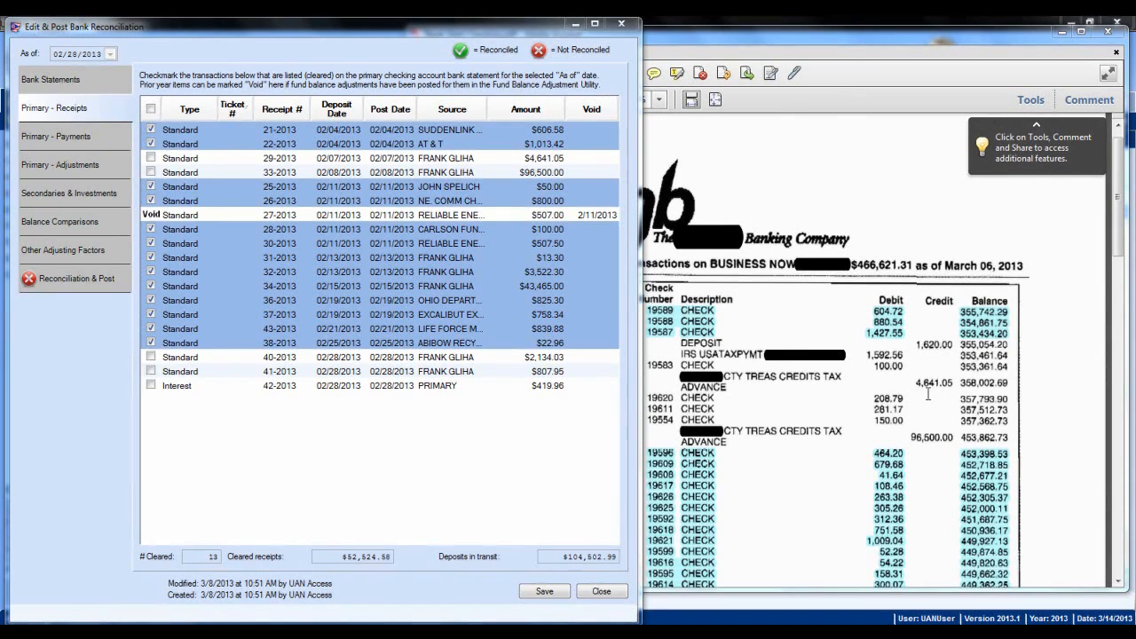
Step: Mark receipts 29-2013 and 33-2013 as cleared against the 4,641.05 and 96,500.00 tax advances on the checking statement's first page
{"action": "left_click_drag", "start_coordinate": [914, 383], "coordinate": [1008, 385]}
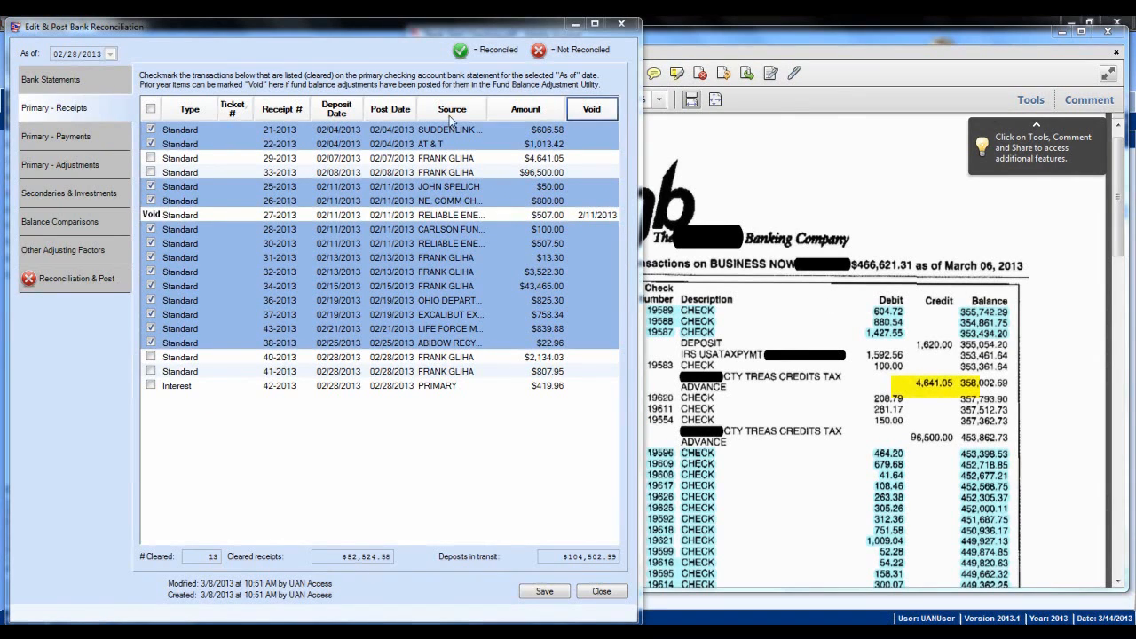
{"action": "left_click", "coordinate": [150, 159]}
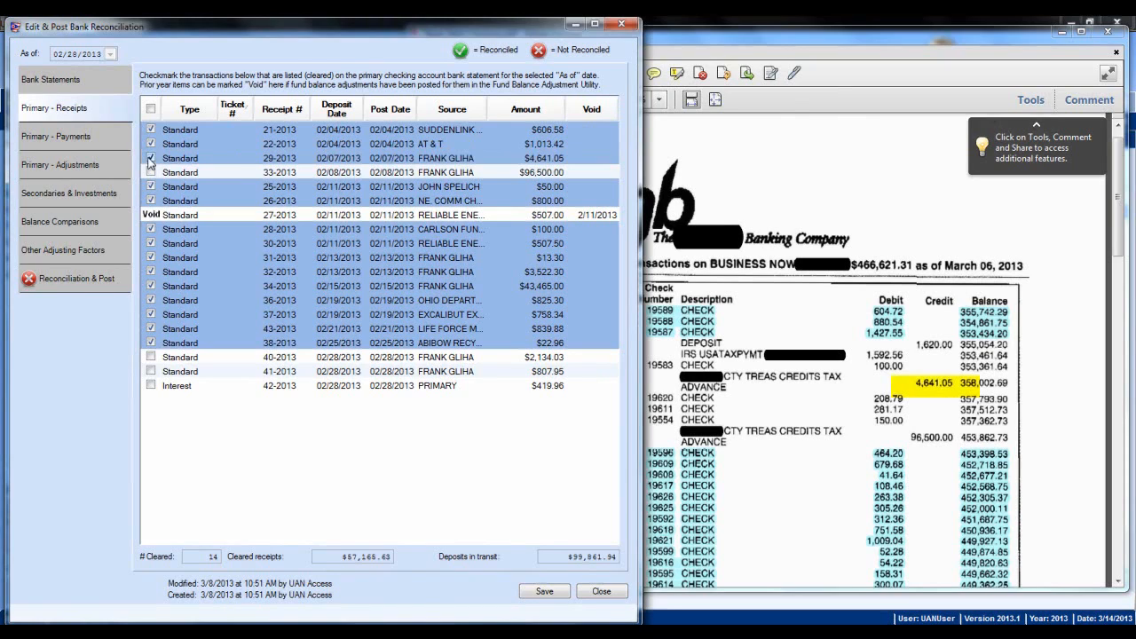
{"action": "left_click_drag", "start_coordinate": [888, 437], "coordinate": [975, 438]}
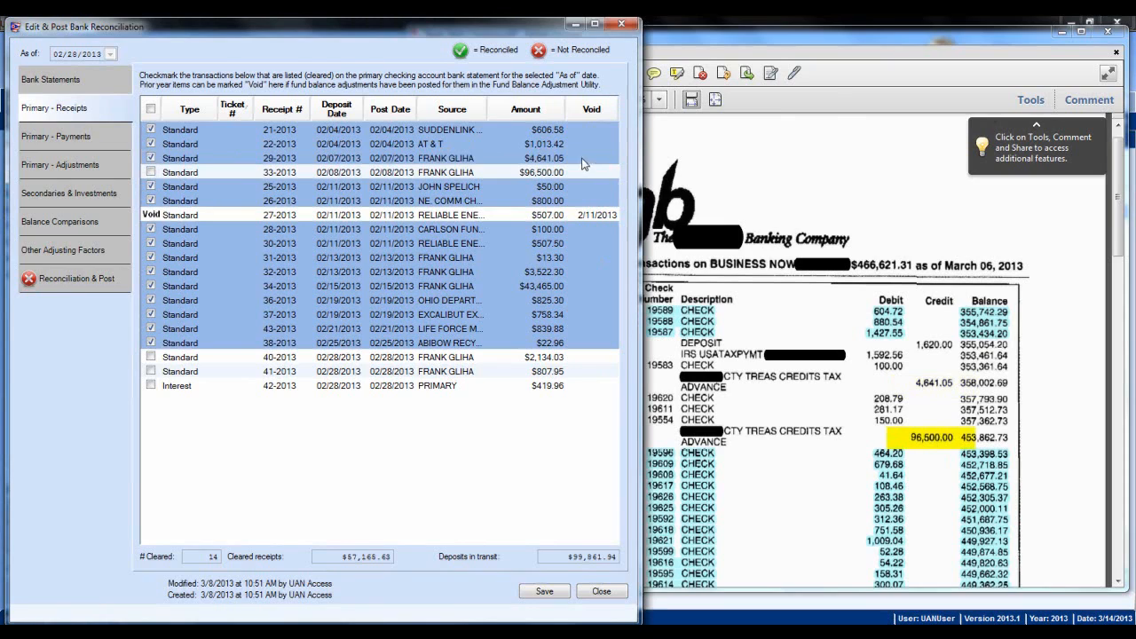
{"action": "left_click", "coordinate": [151, 173]}
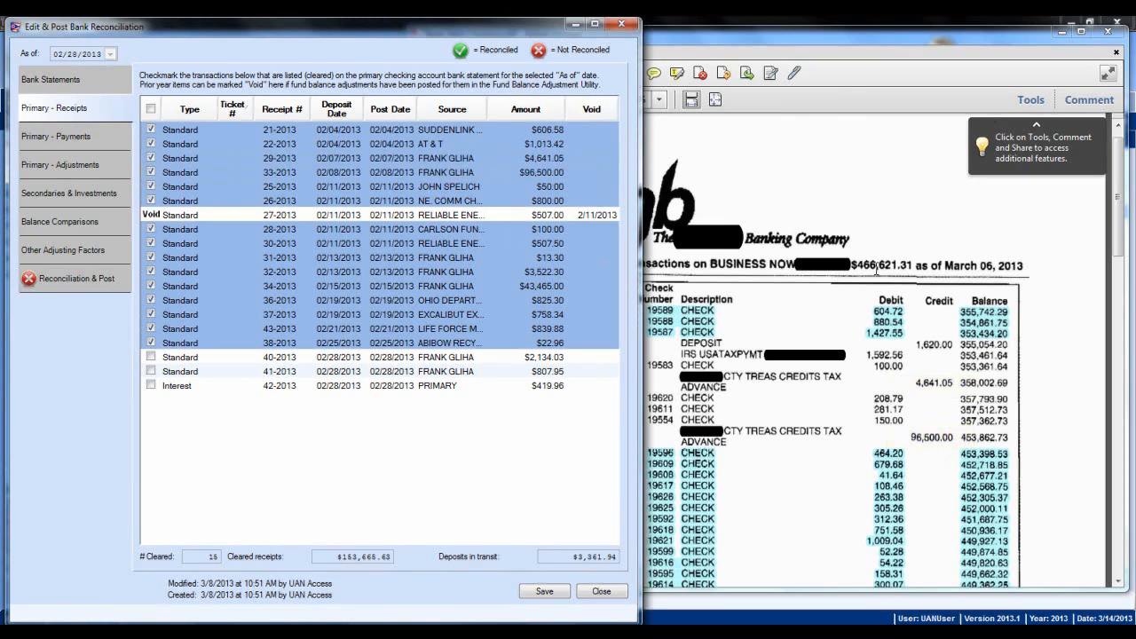
Step: Mark receipts 41-2013, 40-2013 and interest receipt 42-2013 as cleared against the 02/28/2013 credits on the checking statement's second page
{"action": "left_click", "coordinate": [922, 213]}
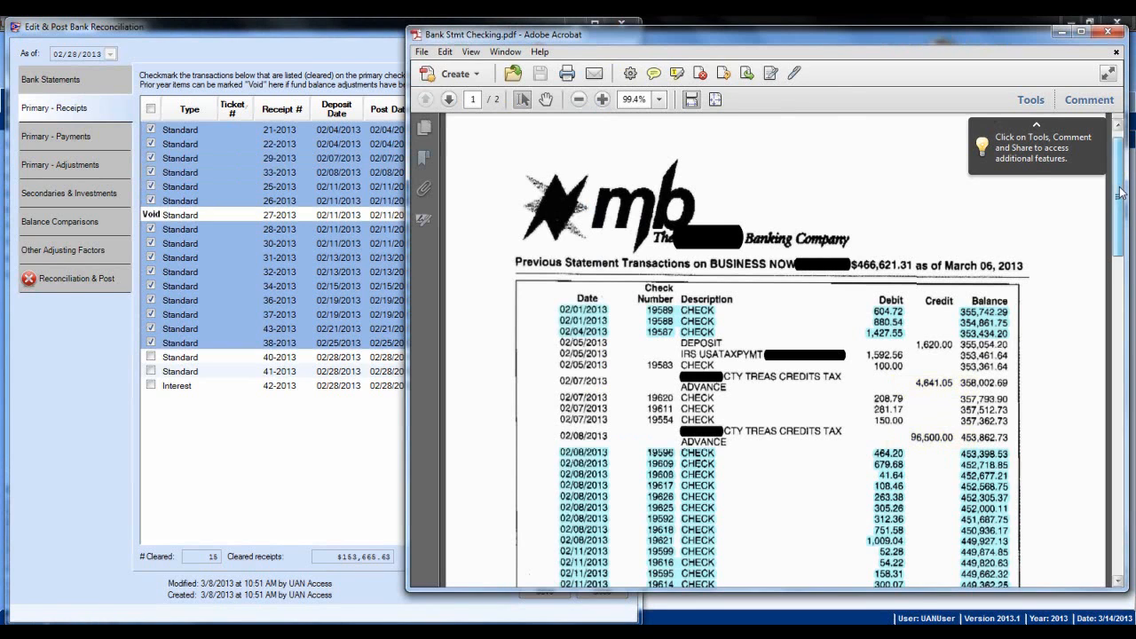
{"action": "left_click_drag", "start_coordinate": [1120, 193], "coordinate": [1116, 417]}
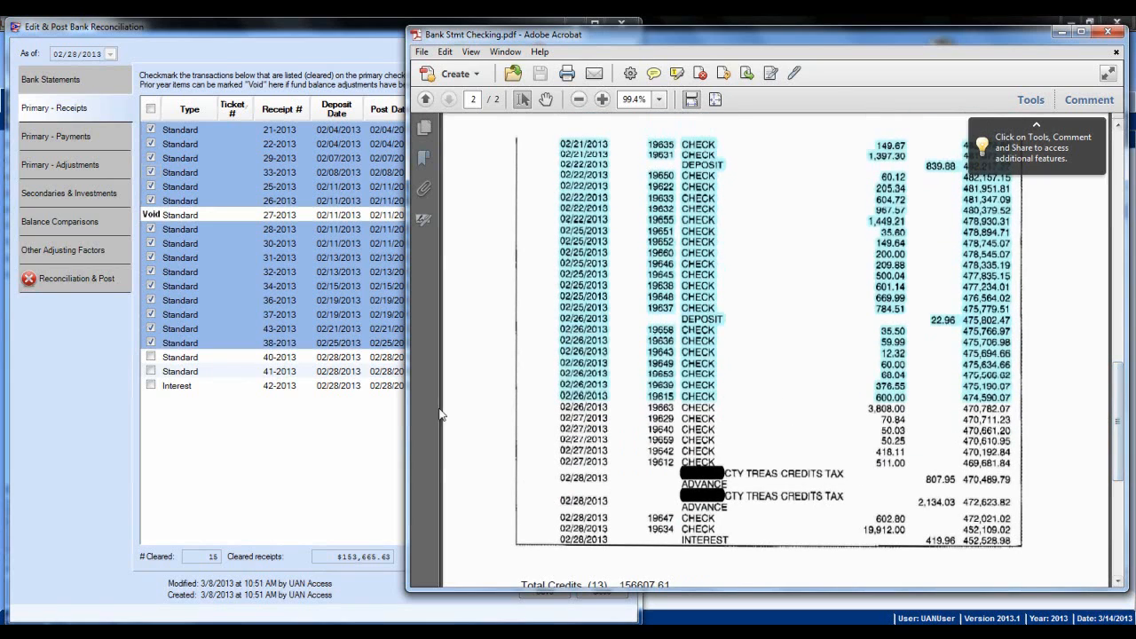
{"action": "left_click", "coordinate": [280, 417]}
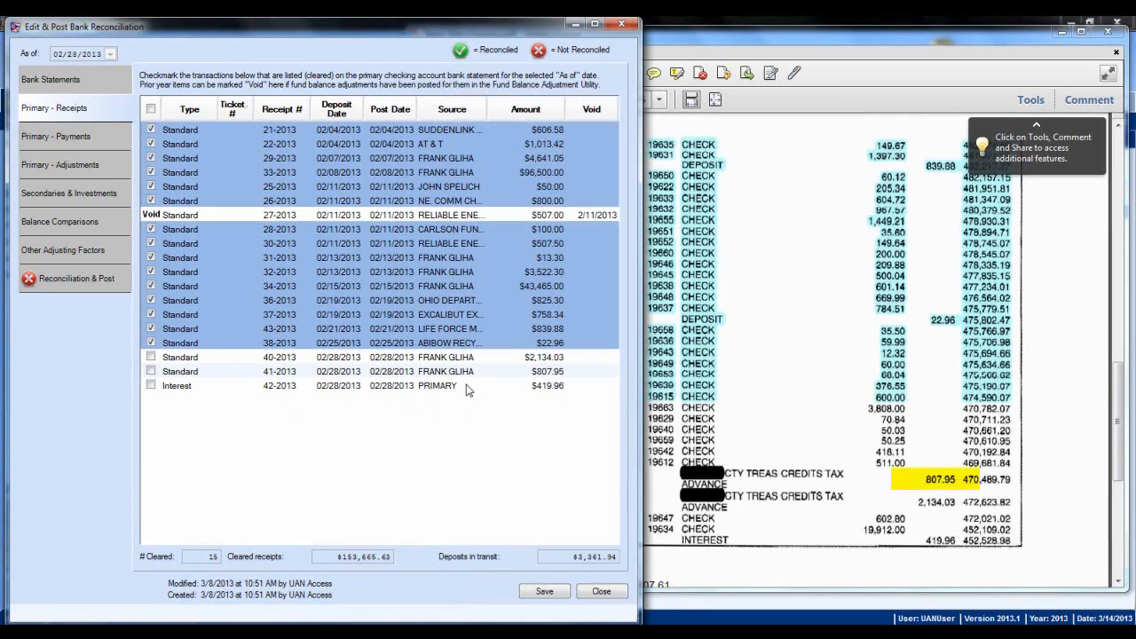
{"action": "left_click", "coordinate": [151, 371]}
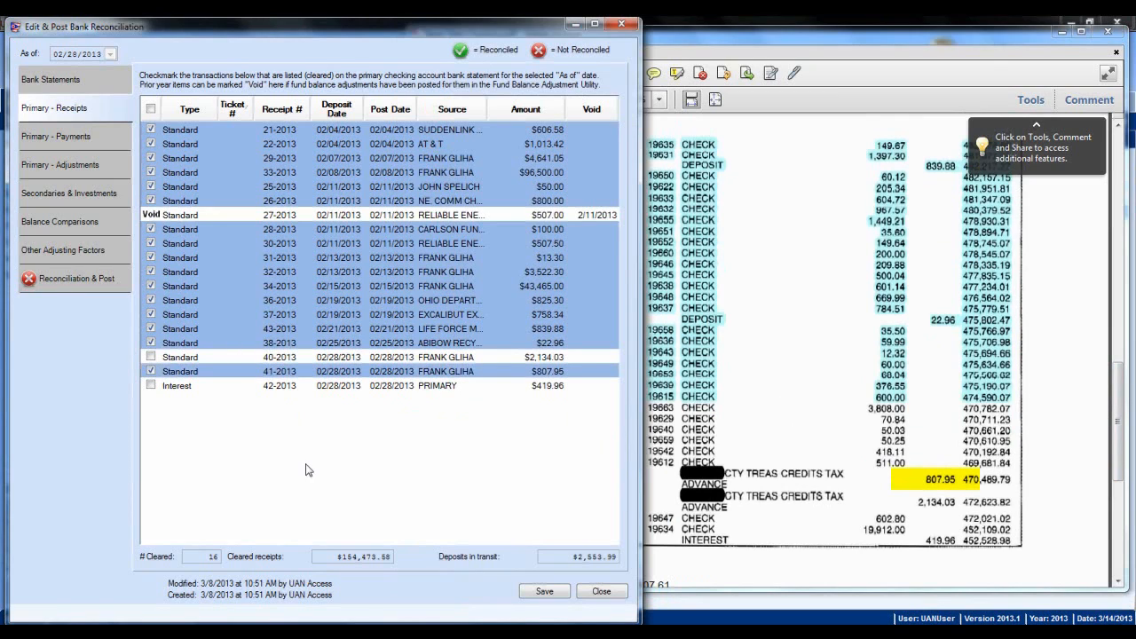
{"action": "left_click", "coordinate": [151, 356]}
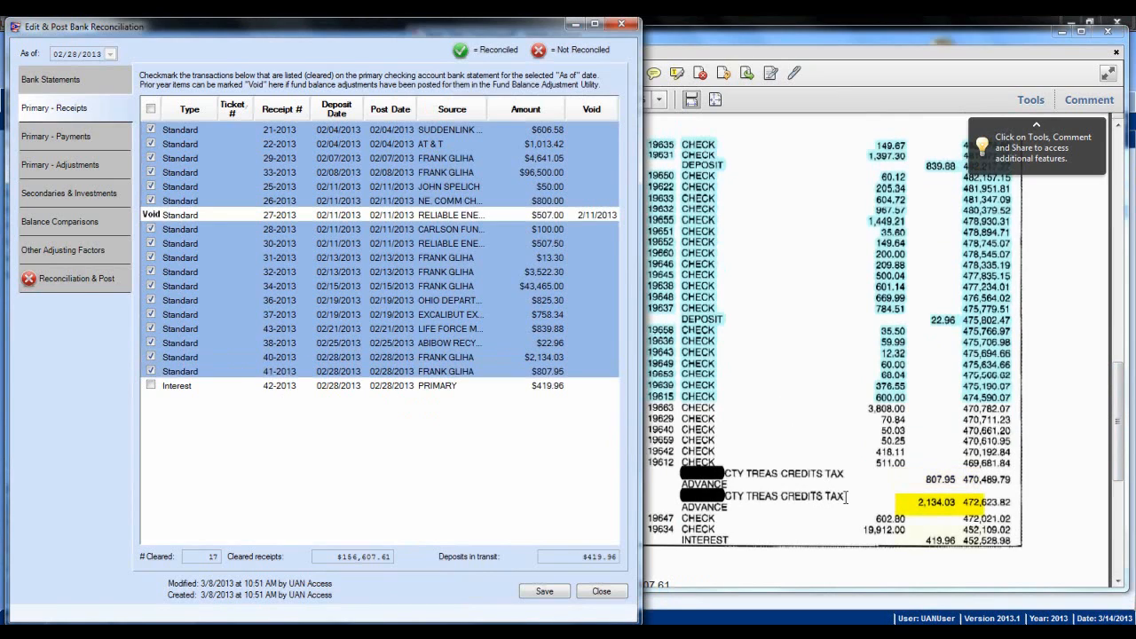
{"action": "left_click", "coordinate": [150, 386]}
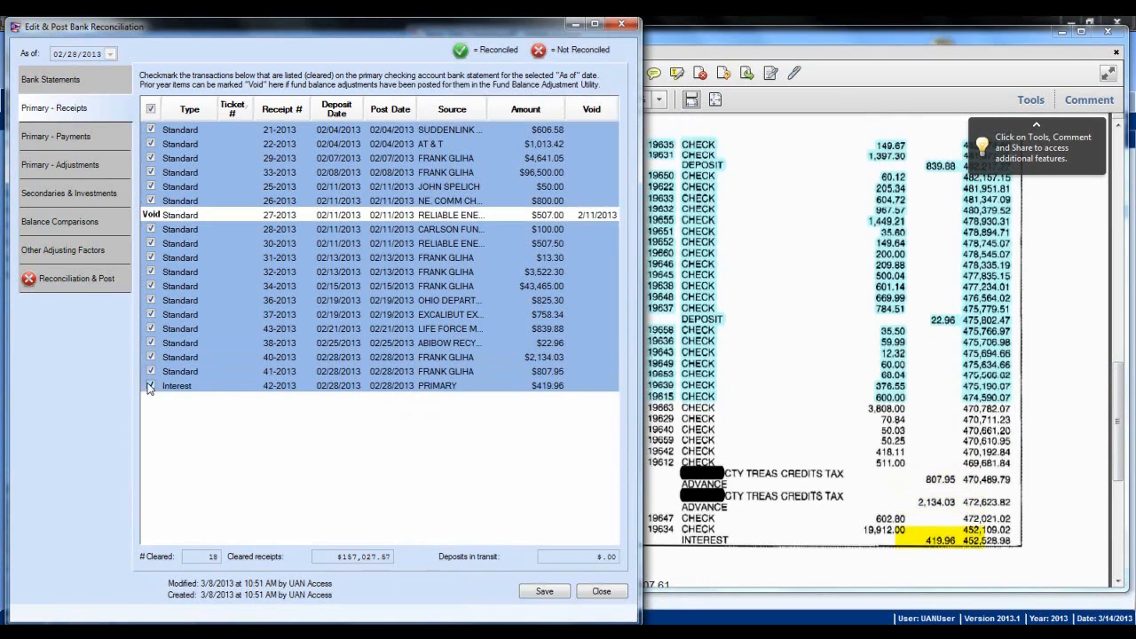
Step: Add the statement's total credits of 156607.61 and interest of 419.96 in Calculator to compare with the cleared receipts, and put Calculator away
{"action": "left_click", "coordinate": [815, 322]}
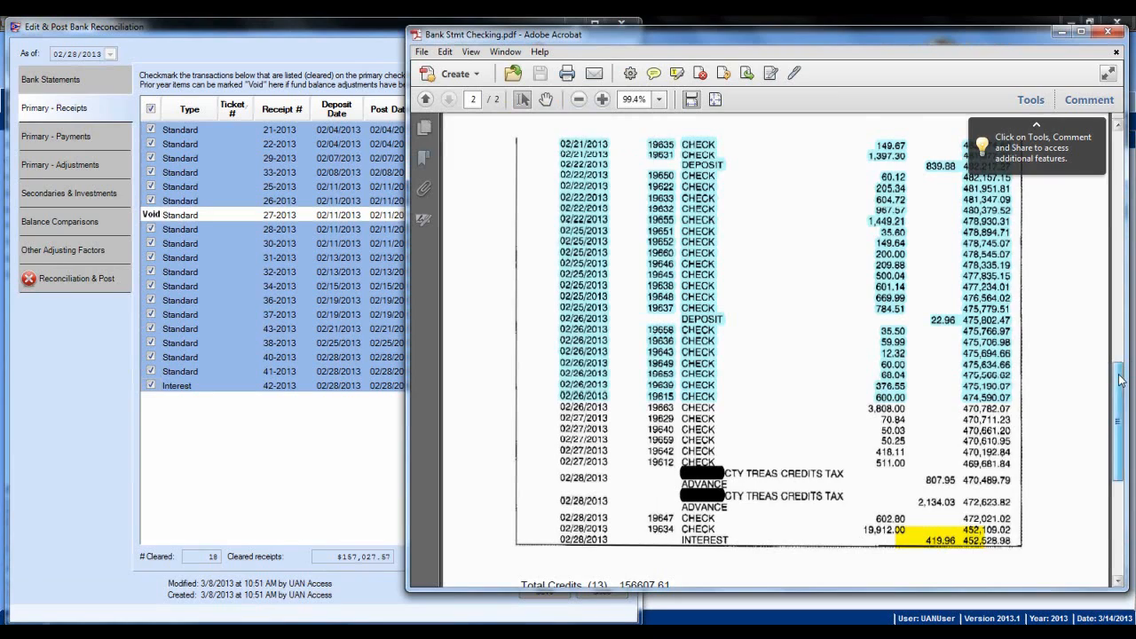
{"action": "left_click_drag", "start_coordinate": [1121, 374], "coordinate": [1120, 413]}
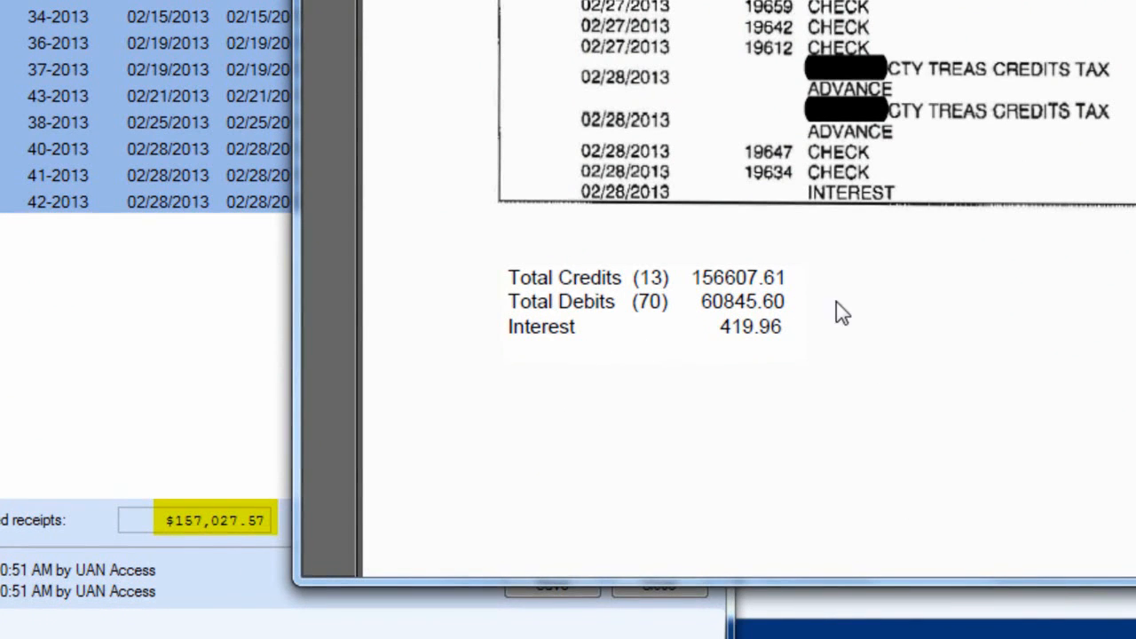
{"action": "left_click", "coordinate": [159, 637]}
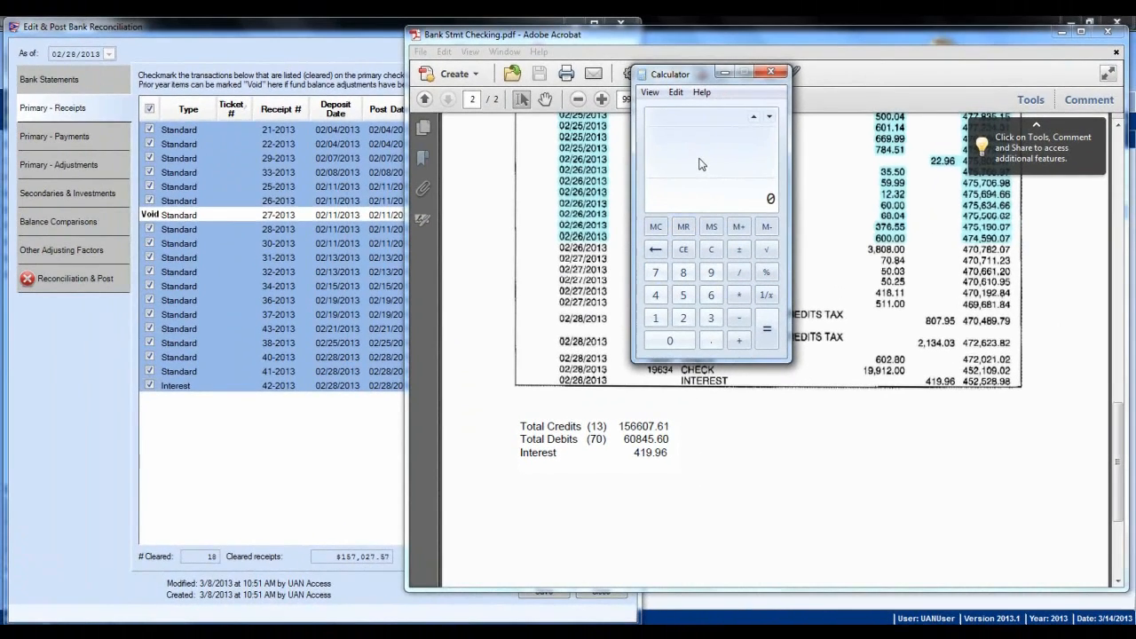
{"action": "type", "text": "156607.61"}
{"action": "key", "text": "plus"}
{"action": "type", "text": "419.96"}
{"action": "key", "text": "Return"}
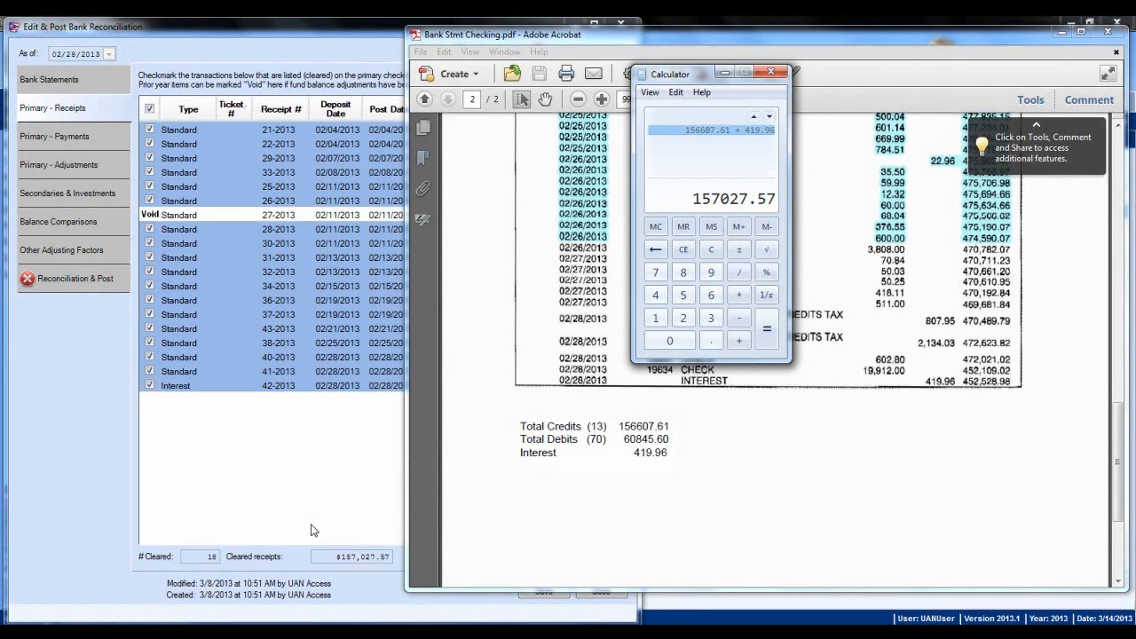
{"action": "left_click", "coordinate": [711, 250]}
{"action": "left_click", "coordinate": [720, 77]}
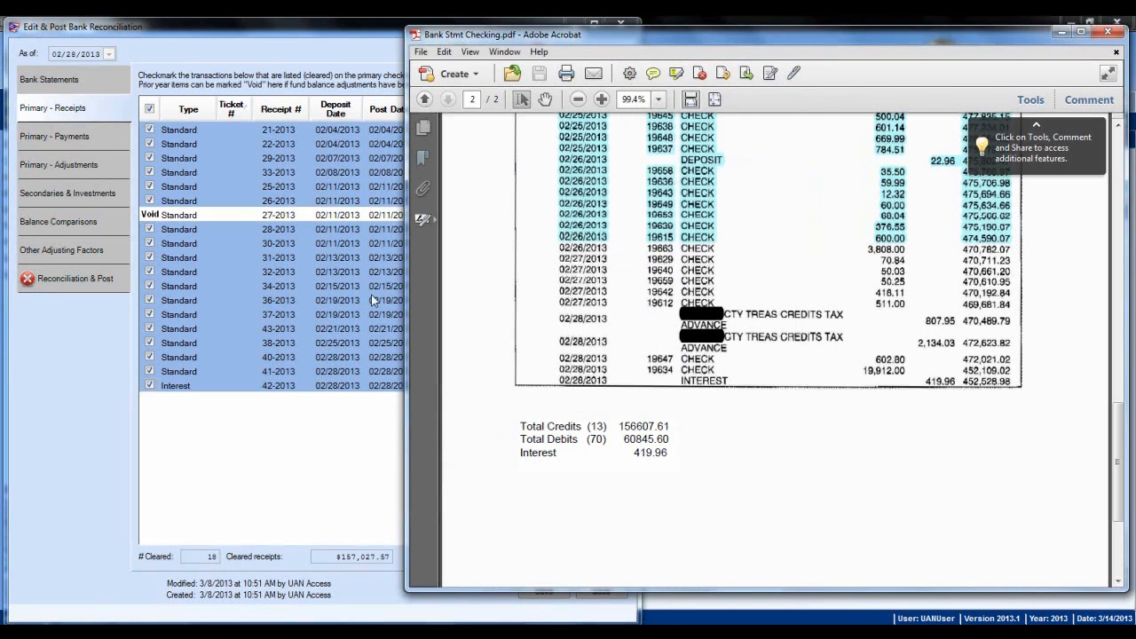
Step: Show the primary payments and mark electronic payment 12-2013 as cleared against the 1,592.56 IRS debit on the checking statement's first page
{"action": "left_click", "coordinate": [371, 295]}
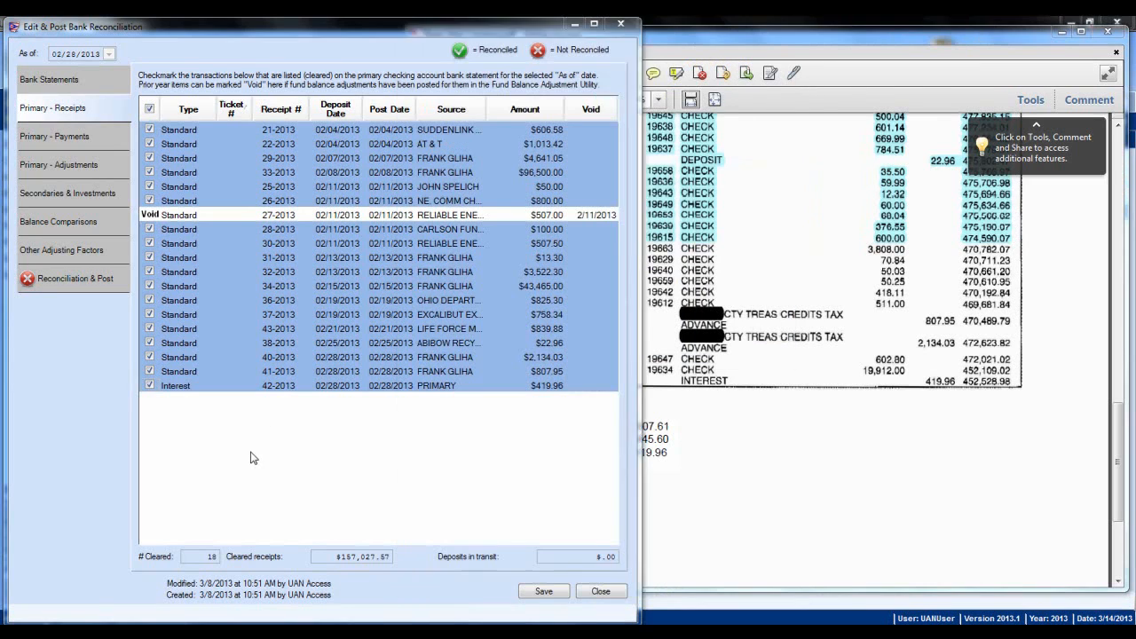
{"action": "left_click", "coordinate": [56, 140]}
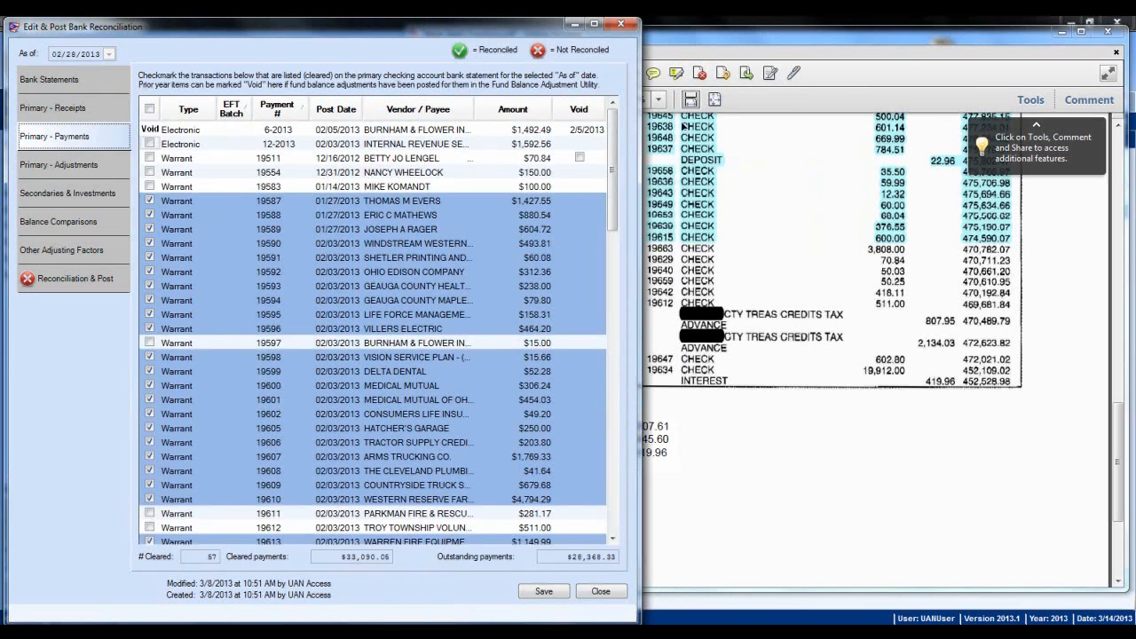
{"action": "left_click", "coordinate": [793, 37]}
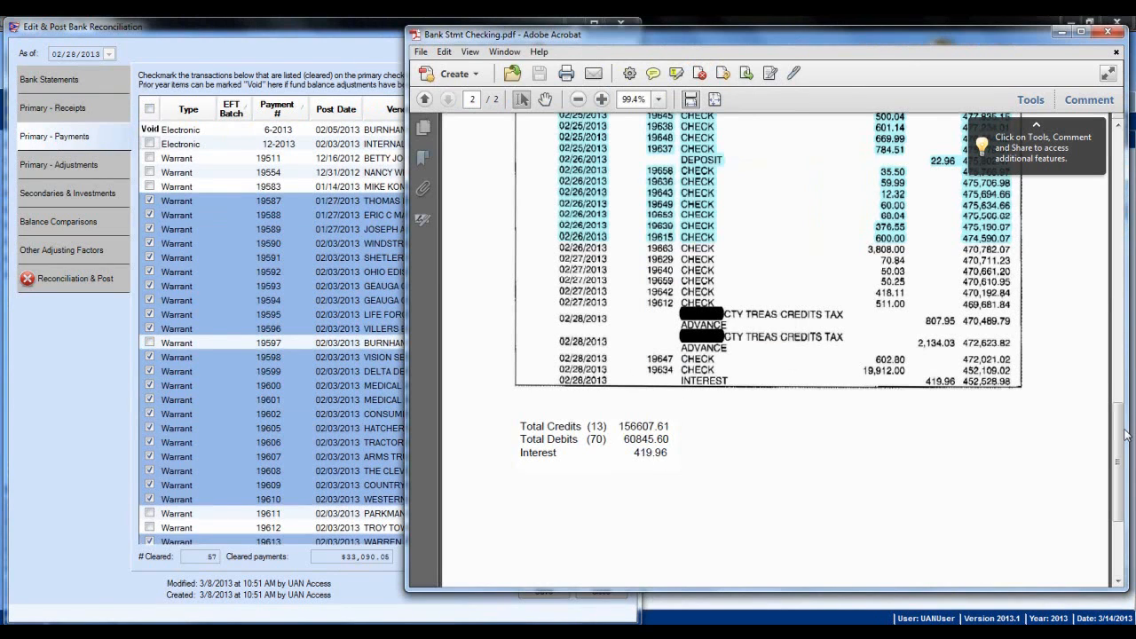
{"action": "left_click_drag", "start_coordinate": [1126, 431], "coordinate": [1124, 170]}
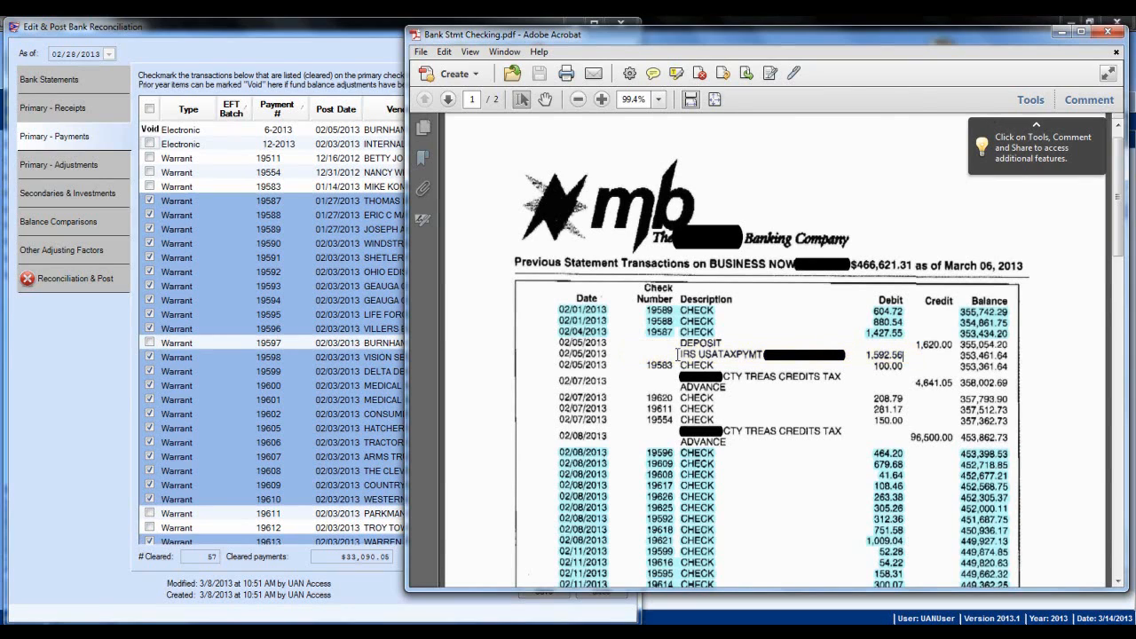
{"action": "left_click", "coordinate": [309, 60]}
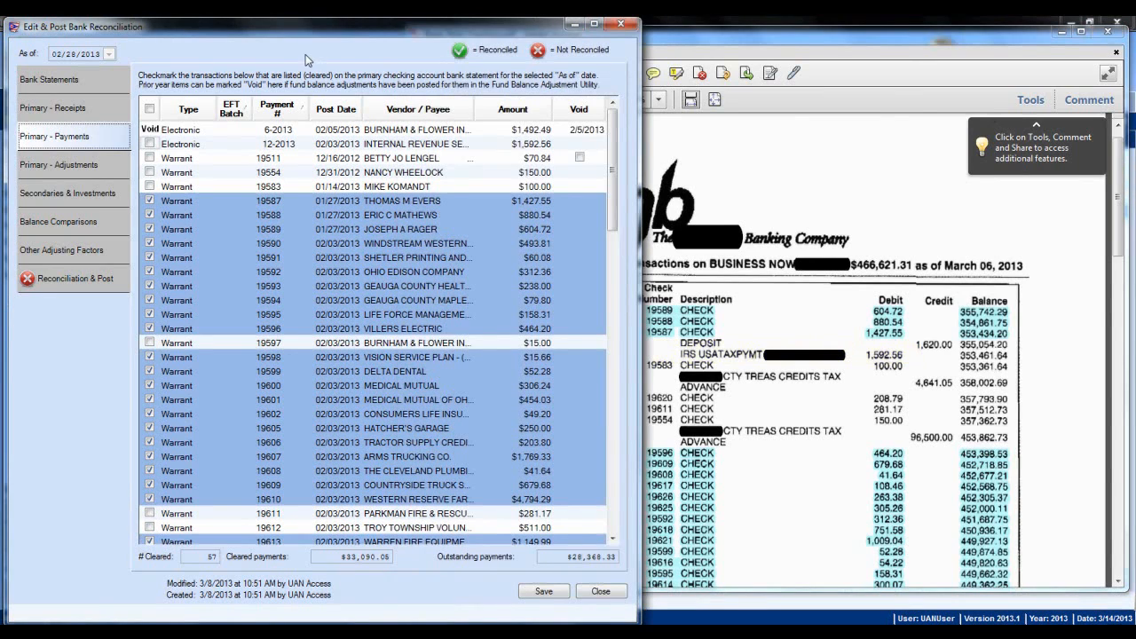
{"action": "left_click", "coordinate": [150, 144]}
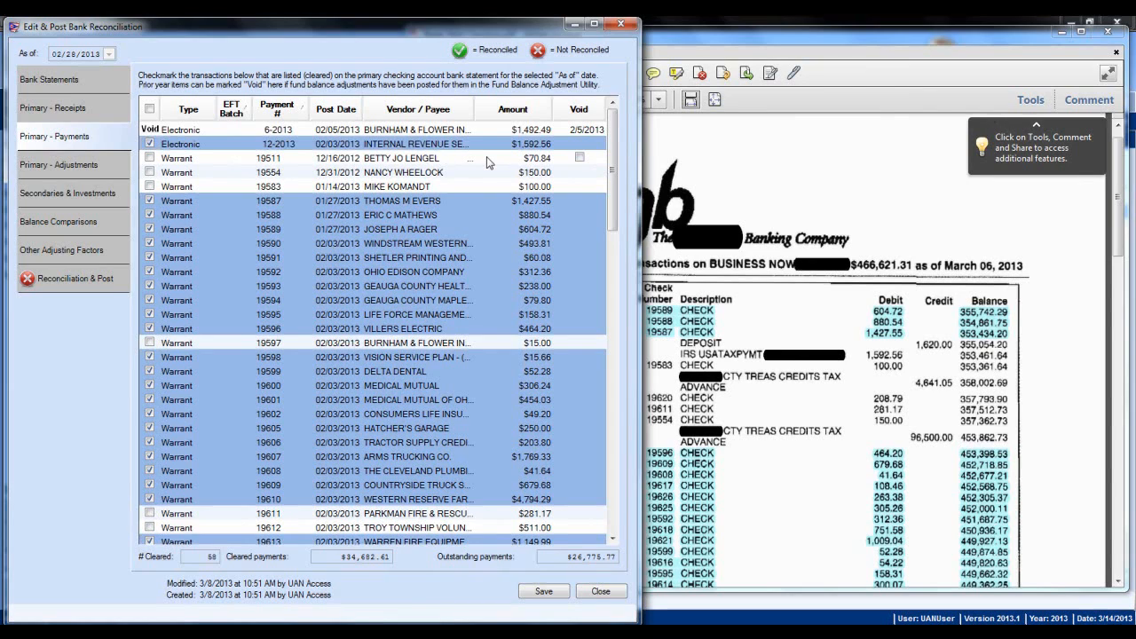
Step: Mark prior-year warrant 19511 as void and clear its matching 70.84 fund balance adjustment in the primary adjustments
{"action": "left_click", "coordinate": [580, 158]}
{"action": "left_click", "coordinate": [580, 158]}
{"action": "left_click", "coordinate": [579, 158]}
{"action": "left_click", "coordinate": [83, 165]}
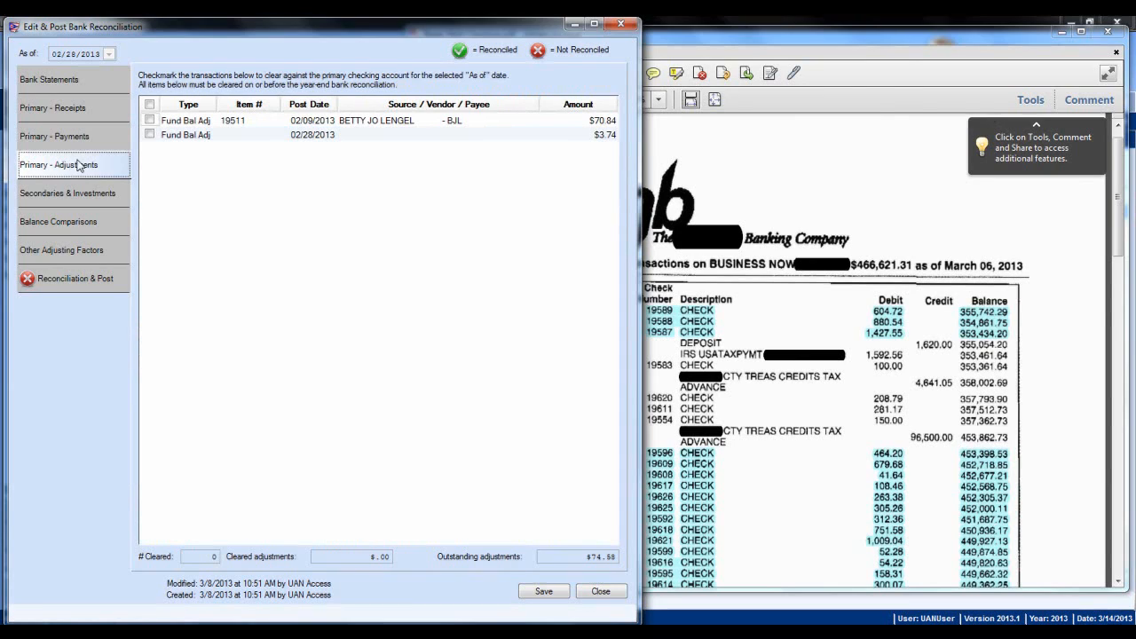
{"action": "left_click", "coordinate": [150, 119]}
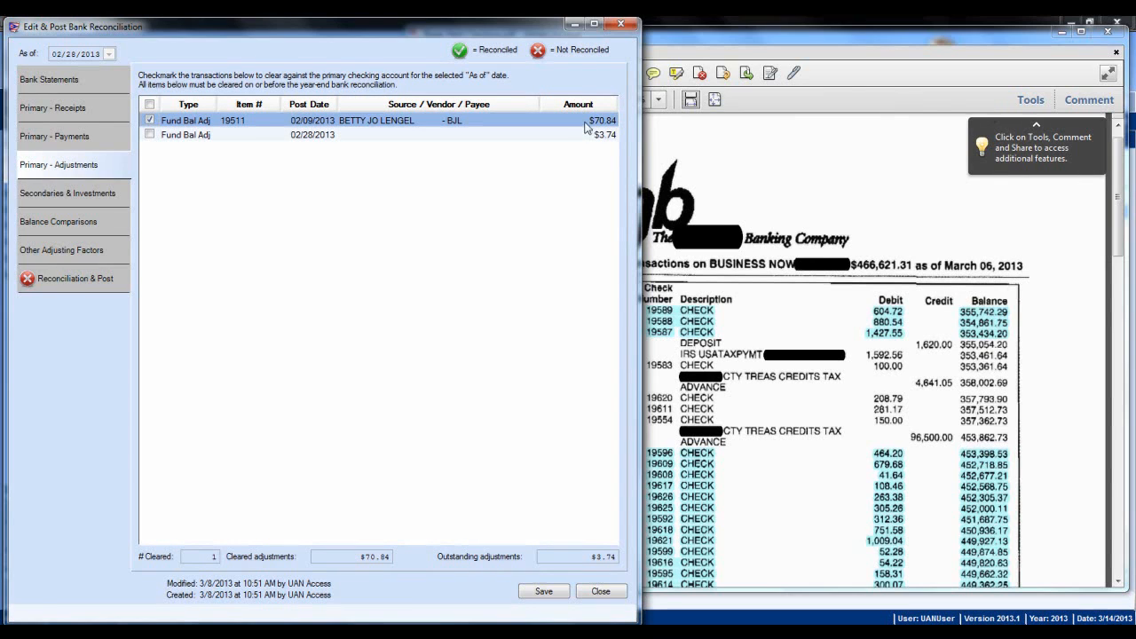
Step: Mark warrants 19583, 19620, 19611 and 19554 in the primary payments as cleared against the checking statement's first page
{"action": "left_click", "coordinate": [83, 142]}
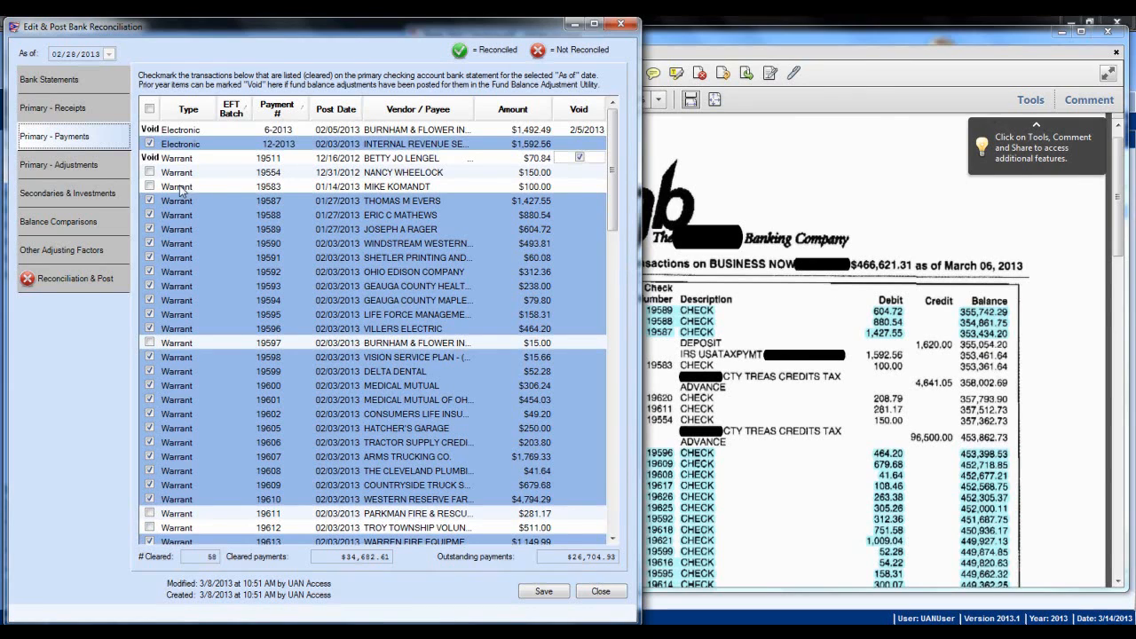
{"action": "left_click", "coordinate": [149, 186]}
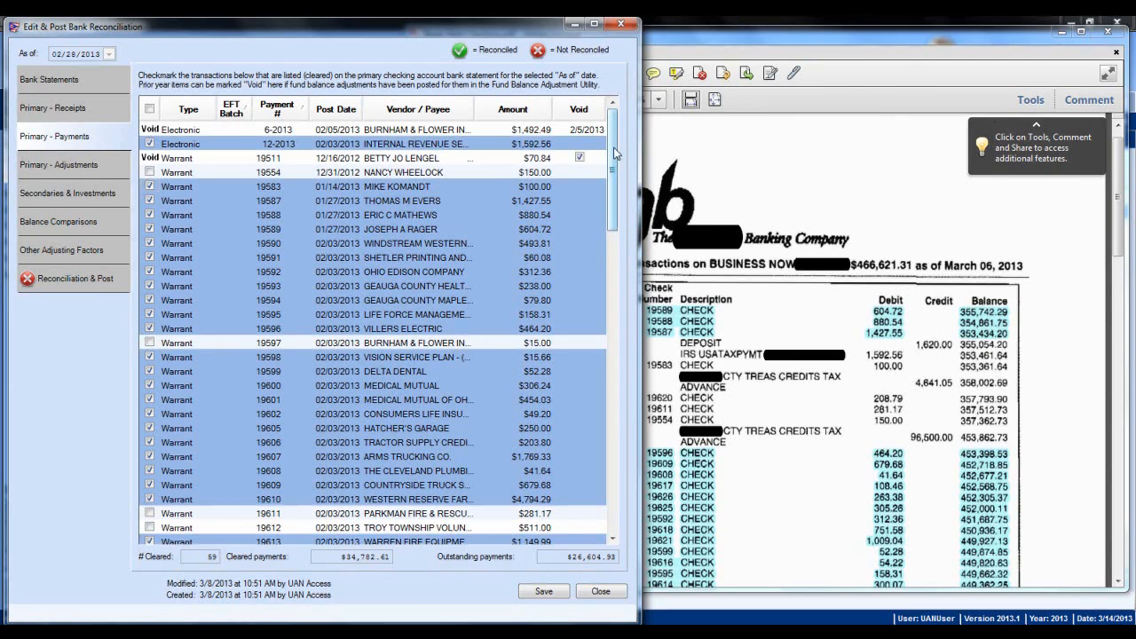
{"action": "left_click_drag", "start_coordinate": [615, 153], "coordinate": [608, 211]}
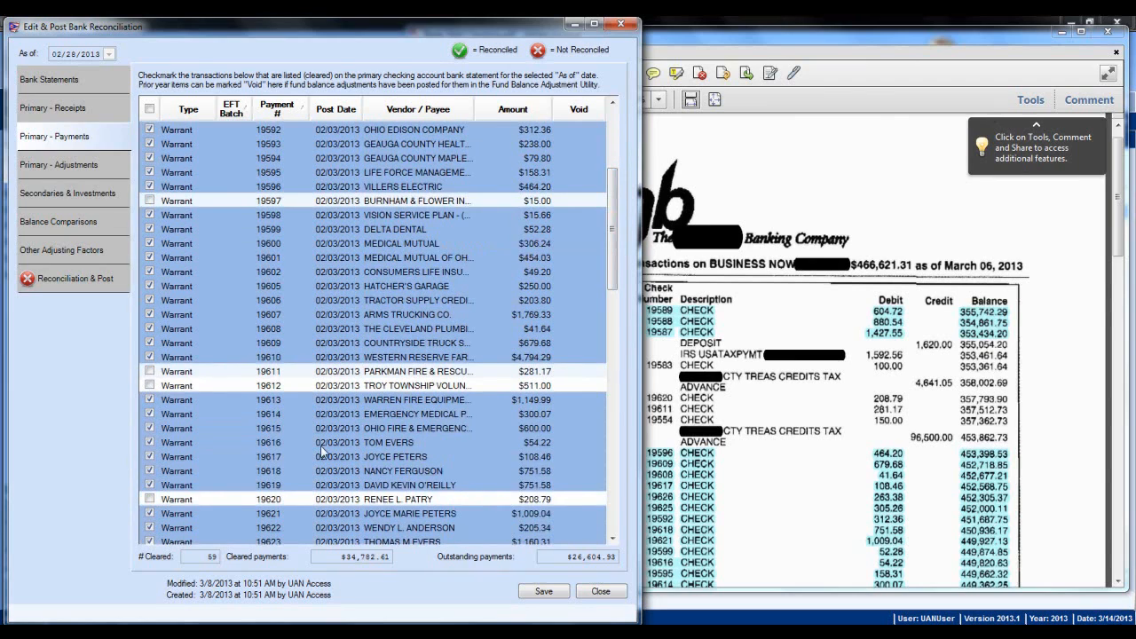
{"action": "left_click", "coordinate": [149, 500]}
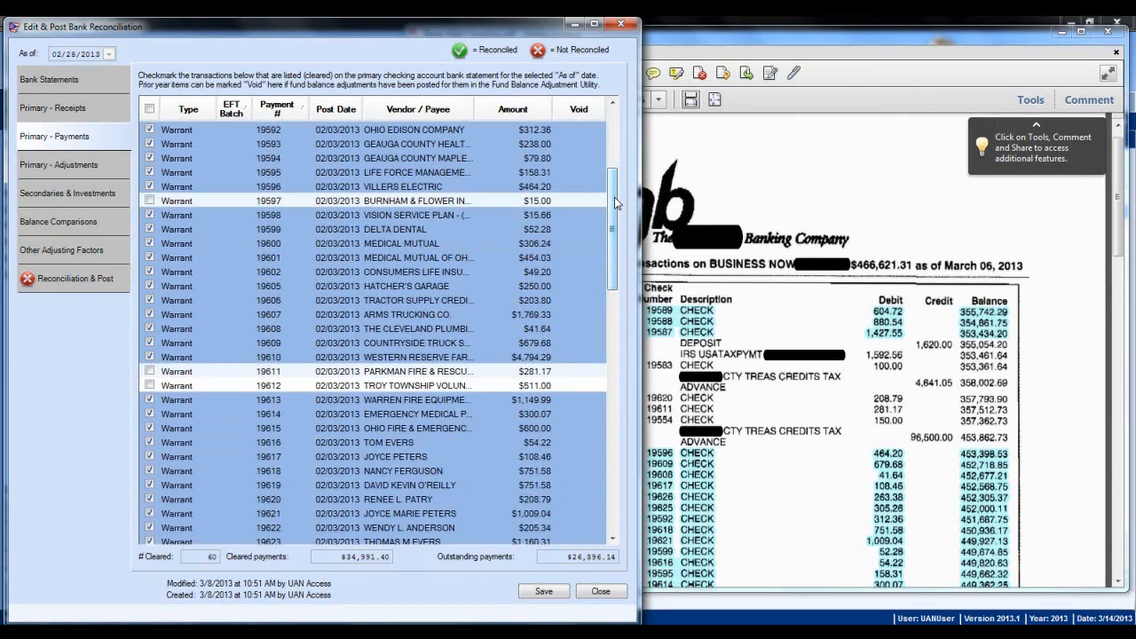
{"action": "left_click_drag", "start_coordinate": [614, 197], "coordinate": [613, 196]}
{"action": "left_click", "coordinate": [150, 371]}
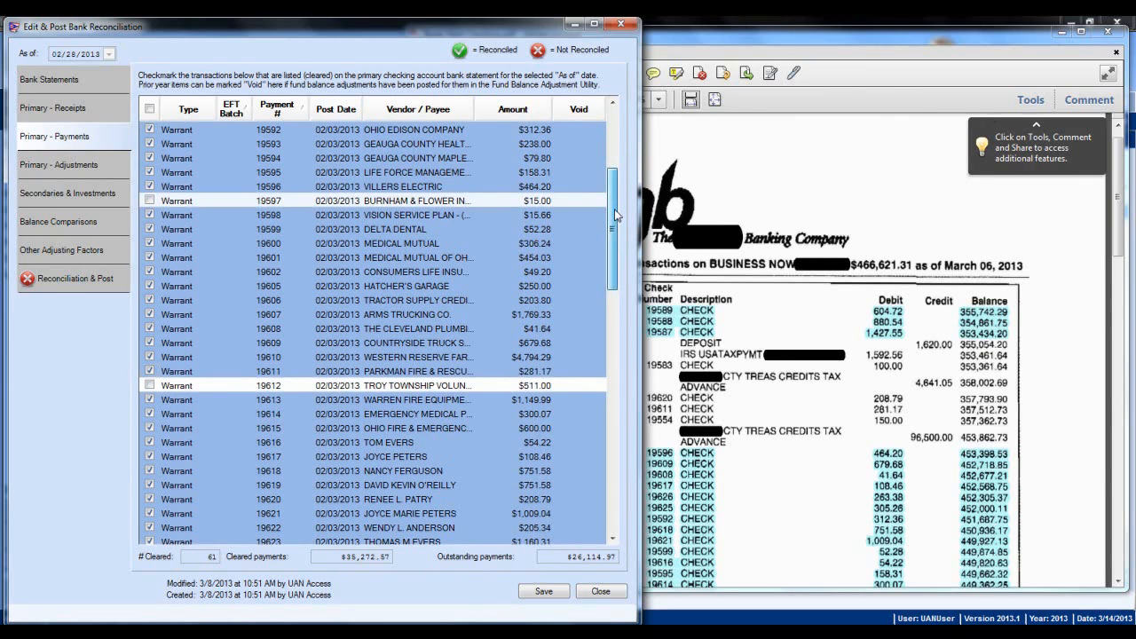
{"action": "left_click_drag", "start_coordinate": [616, 214], "coordinate": [616, 150]}
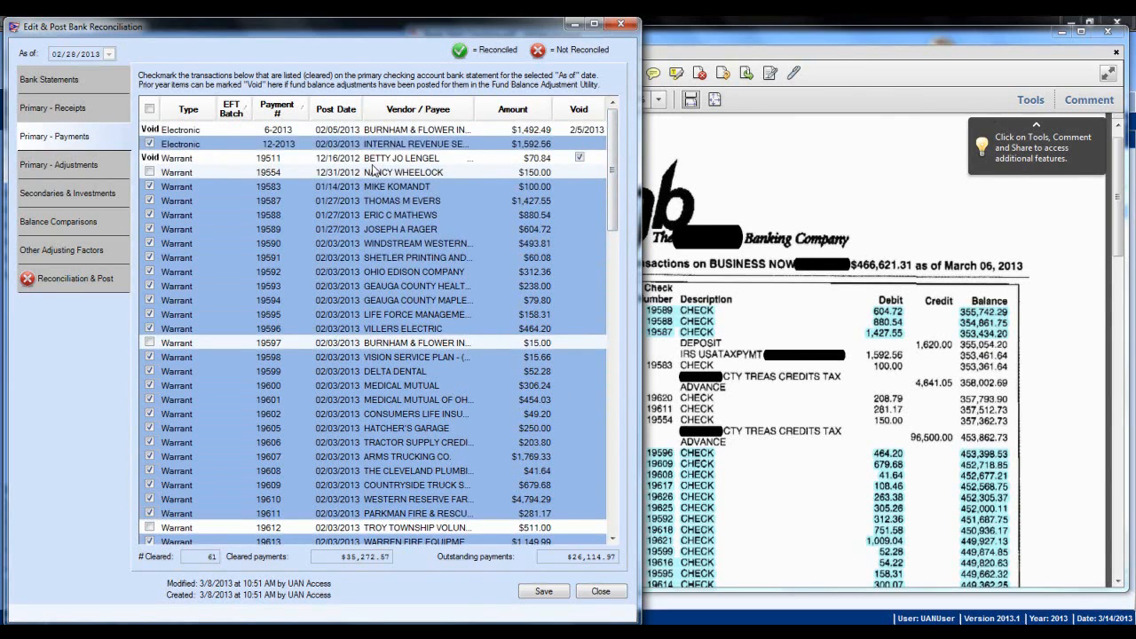
{"action": "left_click", "coordinate": [150, 172]}
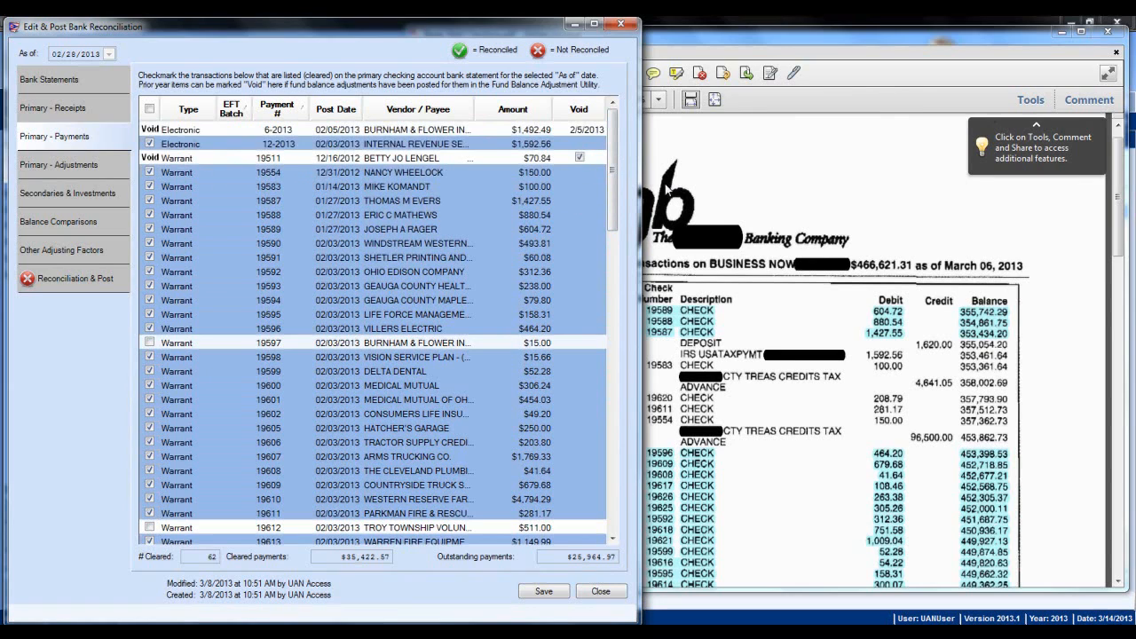
Step: Mark warrants 19663, 19629 and 19640 as cleared against the unhighlighted checks on the checking statement's second page
{"action": "left_click", "coordinate": [834, 195]}
{"action": "left_click_drag", "start_coordinate": [1113, 211], "coordinate": [1116, 437]}
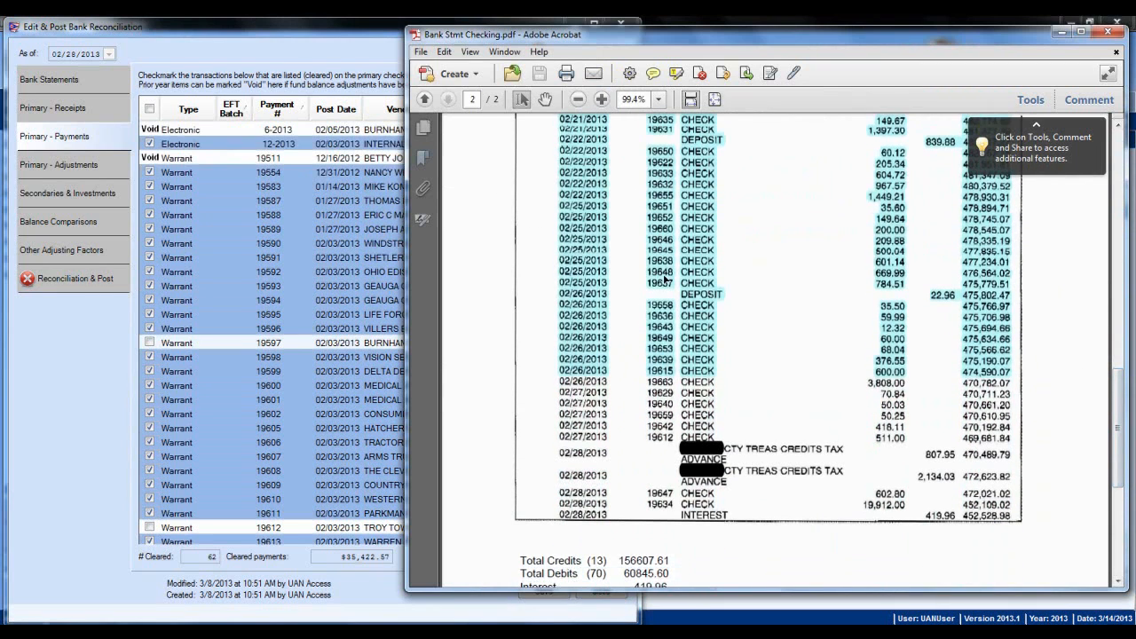
{"action": "left_click", "coordinate": [320, 48]}
{"action": "left_click_drag", "start_coordinate": [614, 167], "coordinate": [611, 486]}
{"action": "left_click", "coordinate": [150, 528]}
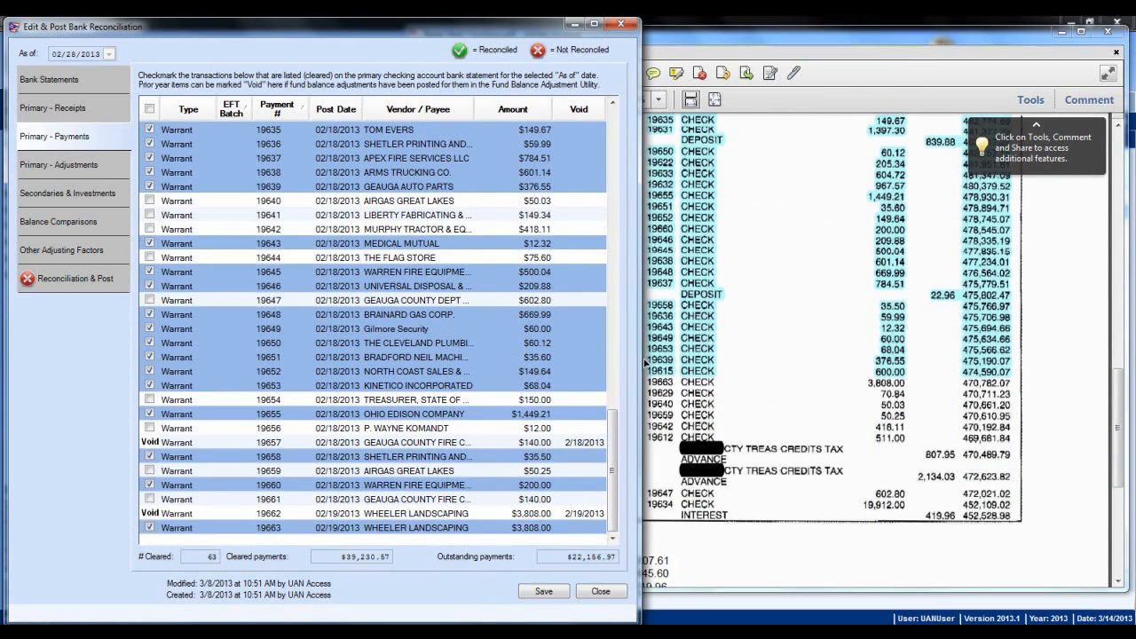
{"action": "left_click_drag", "start_coordinate": [616, 458], "coordinate": [609, 373]}
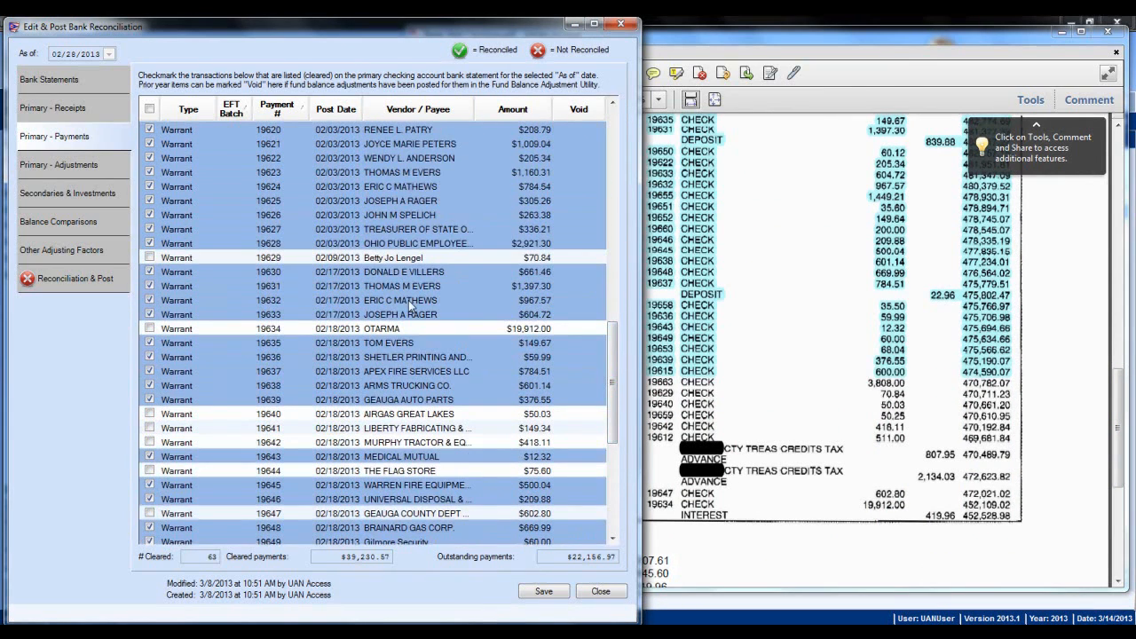
{"action": "left_click", "coordinate": [150, 257]}
{"action": "left_click", "coordinate": [327, 317]}
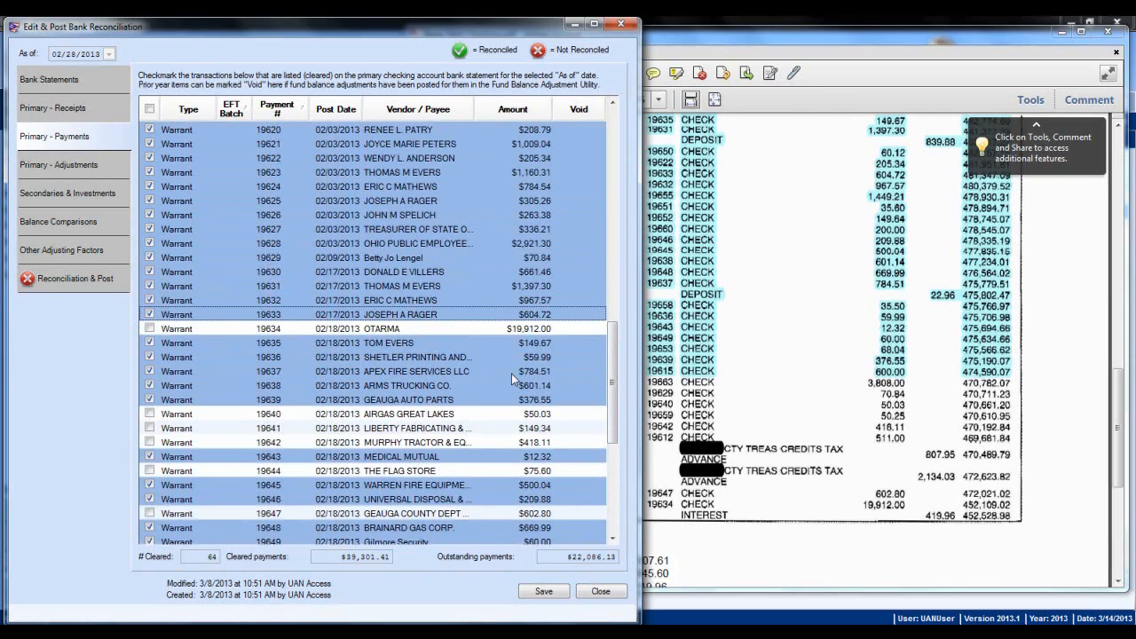
{"action": "left_click", "coordinate": [151, 414]}
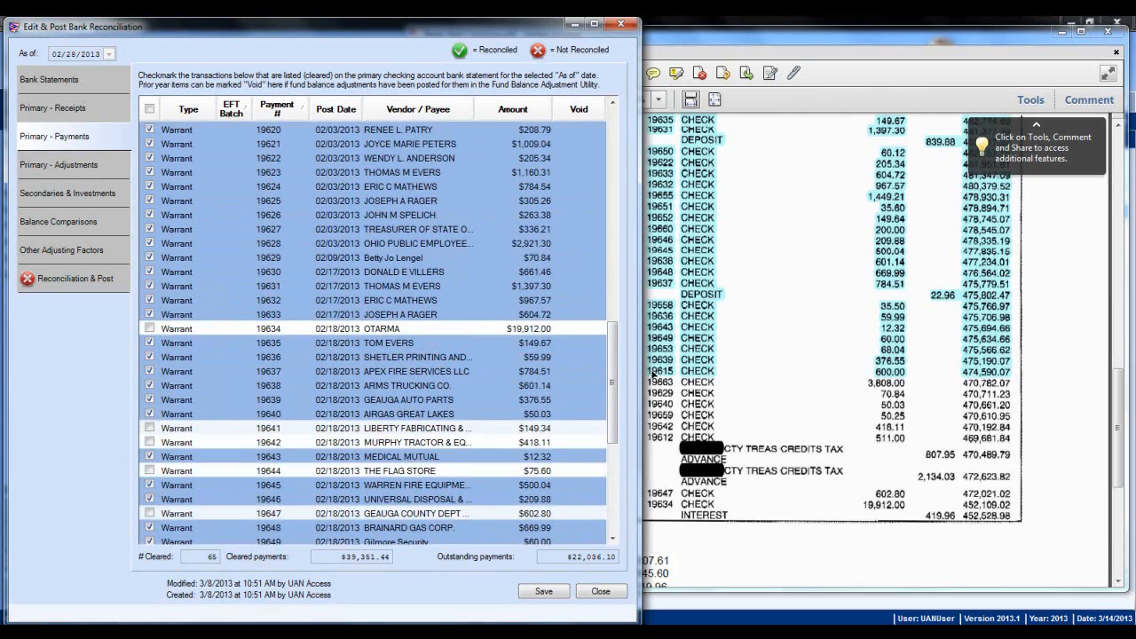
Step: Mark warrants 19659, 19642 and 19612 in the primary payments as cleared against the checks on the statement's second page
{"action": "left_click_drag", "start_coordinate": [614, 377], "coordinate": [612, 446]}
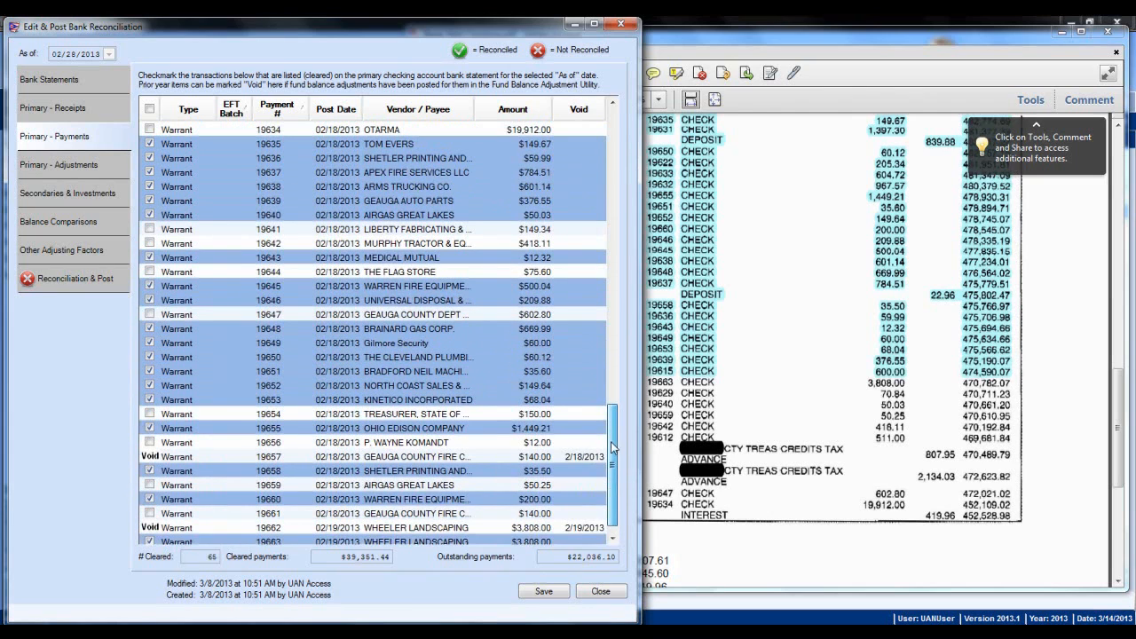
{"action": "left_click", "coordinate": [150, 485]}
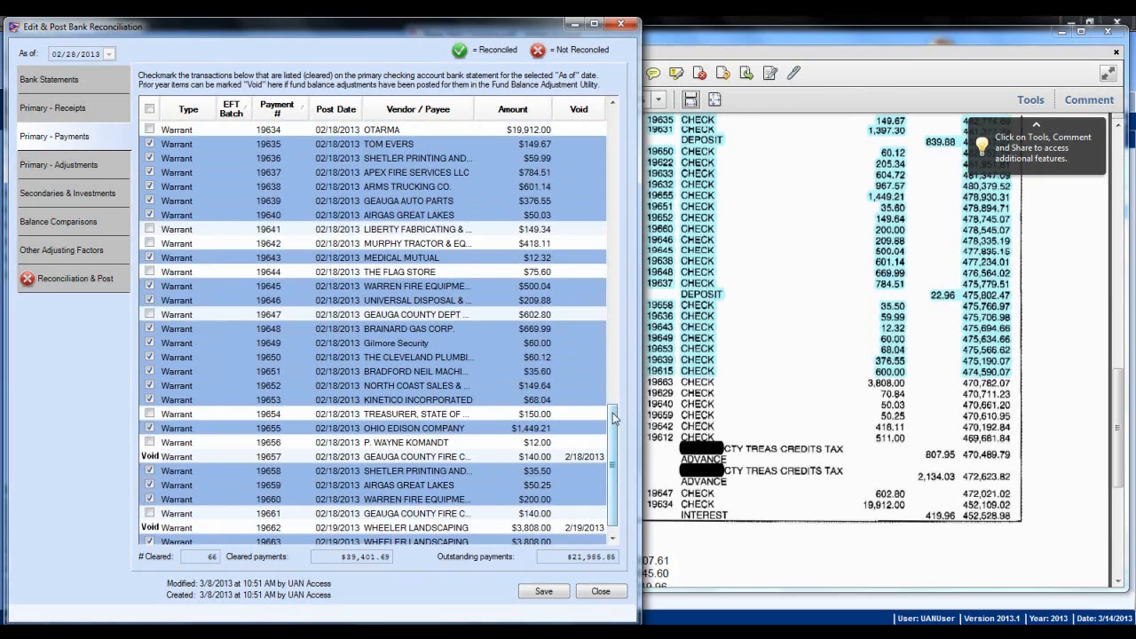
{"action": "left_click_drag", "start_coordinate": [616, 424], "coordinate": [613, 404]}
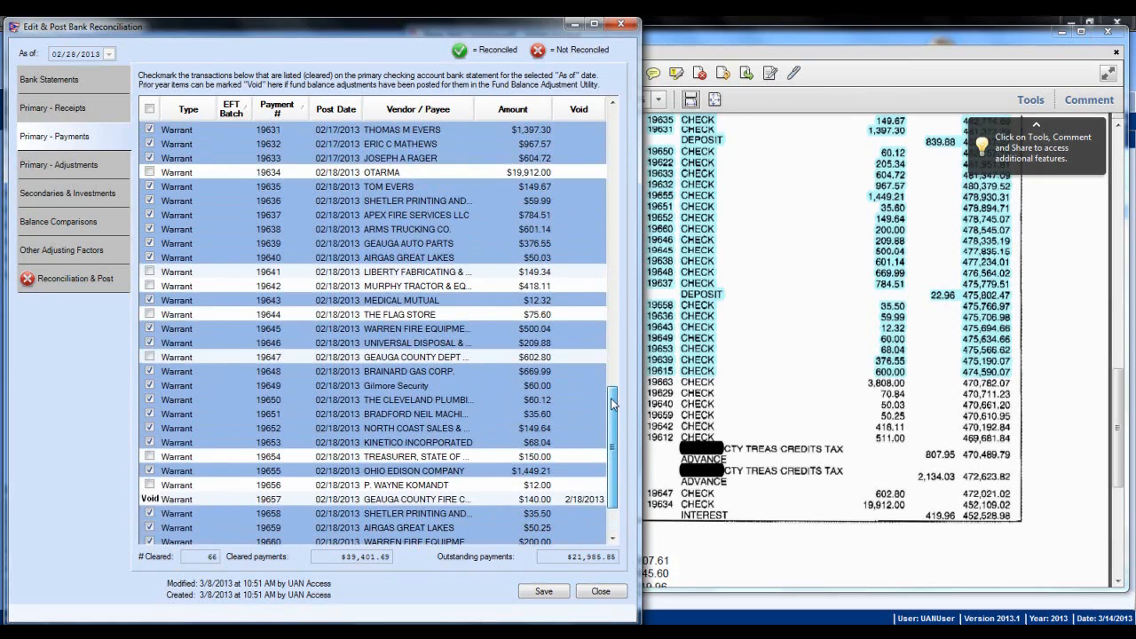
{"action": "left_click", "coordinate": [150, 286]}
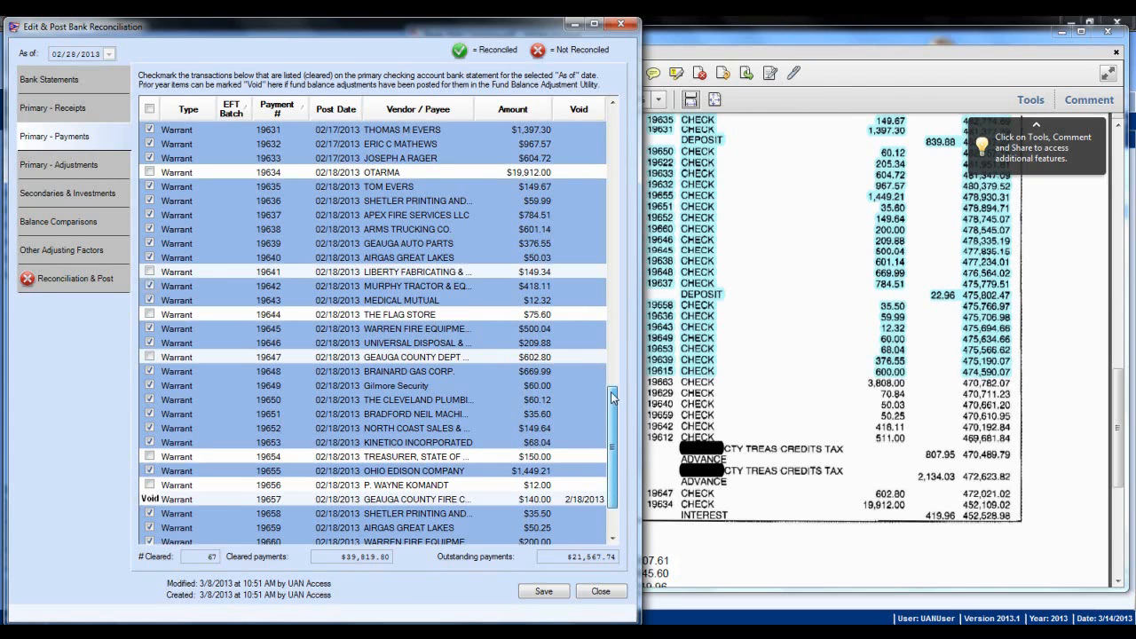
{"action": "scroll", "coordinate": [611, 391], "scroll_direction": "up", "scroll_amount": 9}
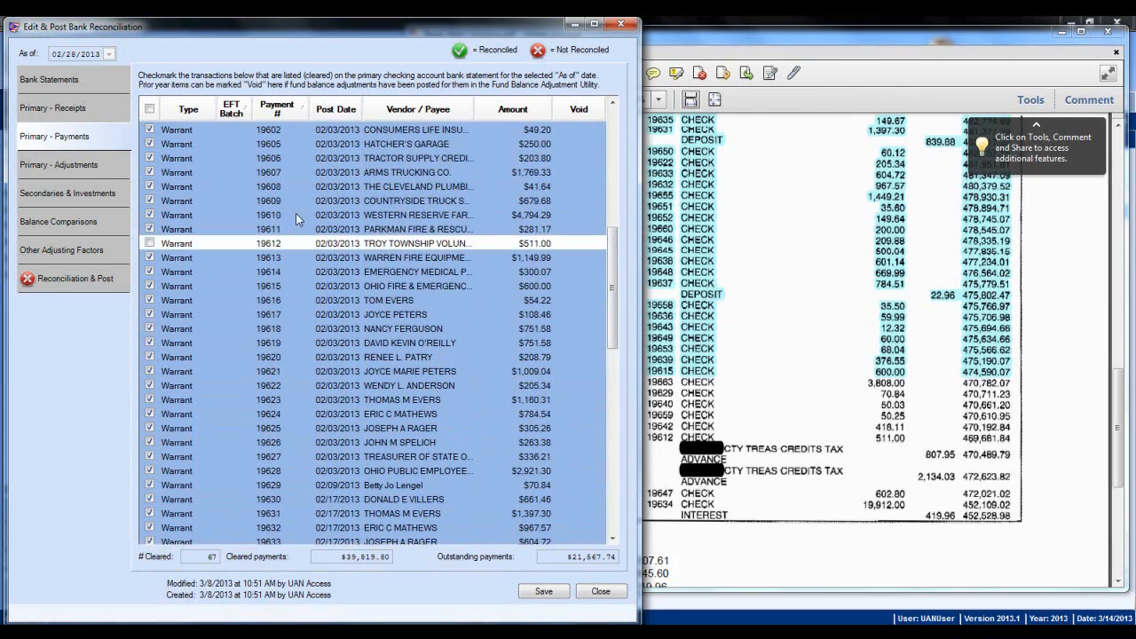
{"action": "left_click", "coordinate": [150, 242]}
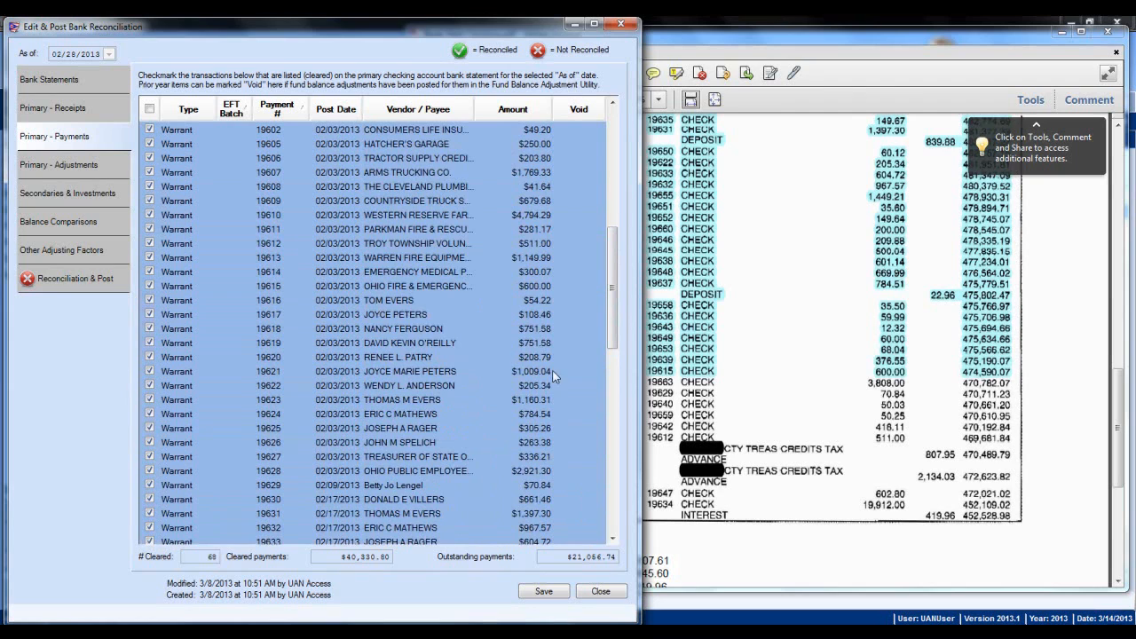
Step: Mark warrants 19647 and 19634 as cleared against the 02/28/2013 checks of 602.80 and 19,912.00 on the checking statement
{"action": "left_click_drag", "start_coordinate": [610, 333], "coordinate": [609, 441]}
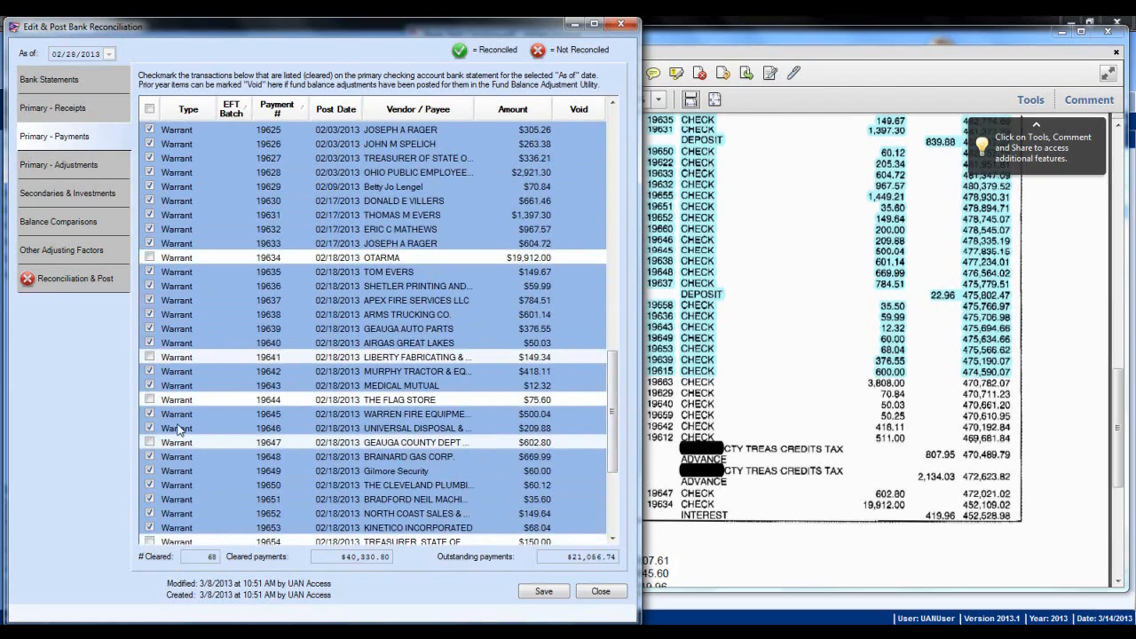
{"action": "left_click", "coordinate": [149, 443]}
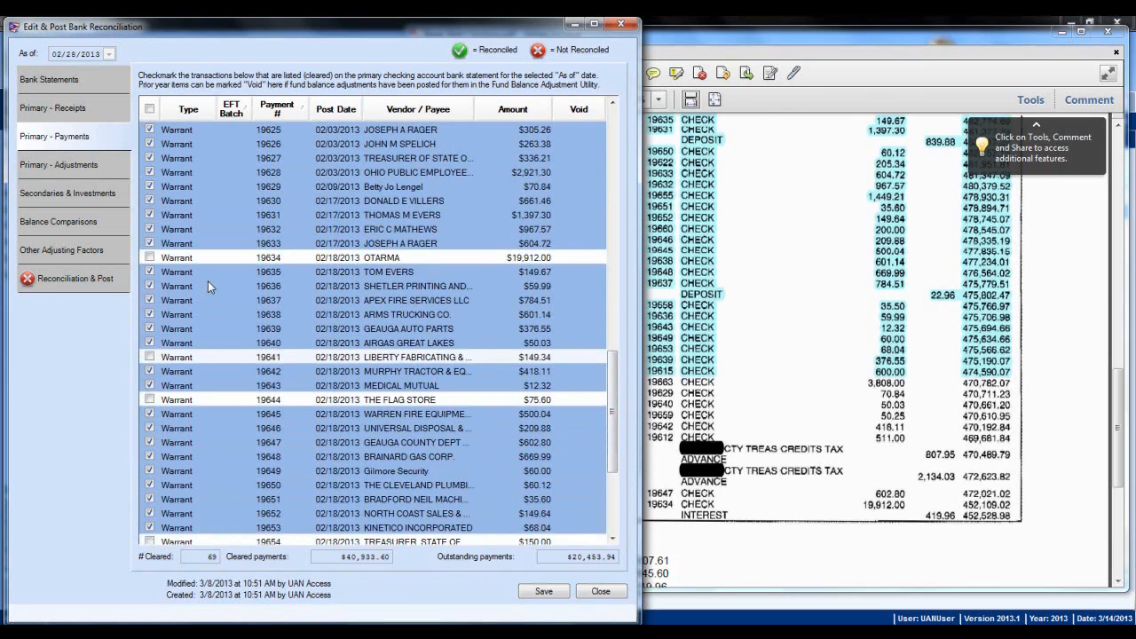
{"action": "left_click", "coordinate": [149, 258]}
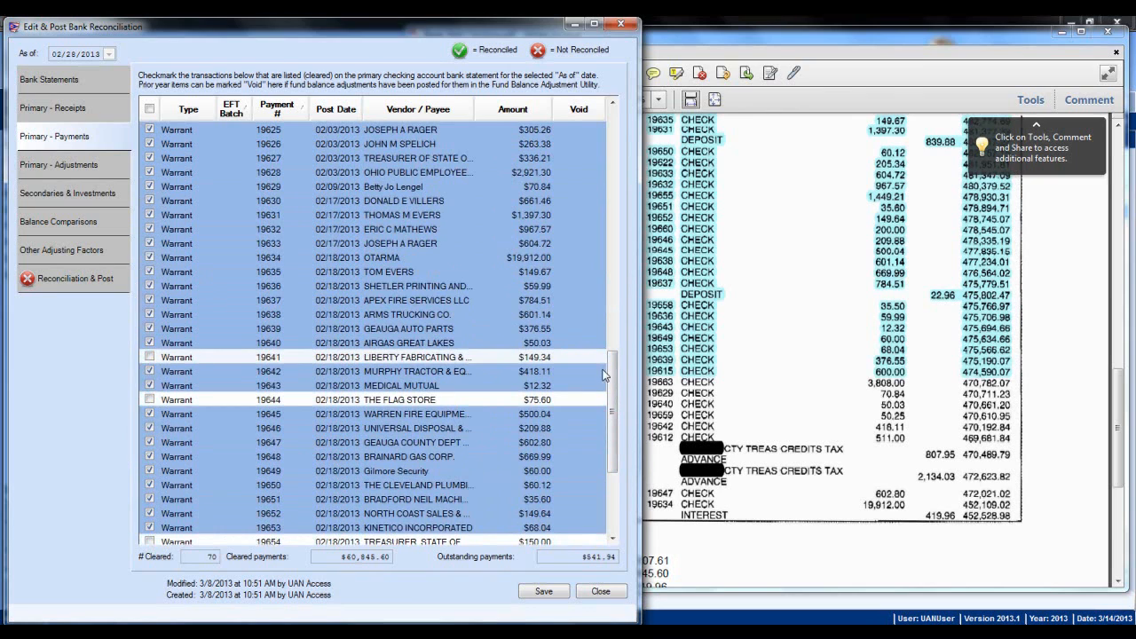
Step: Compare the number and total of cleared payments with the total debits at the end of the checking statement
{"action": "left_click_drag", "start_coordinate": [611, 383], "coordinate": [611, 447]}
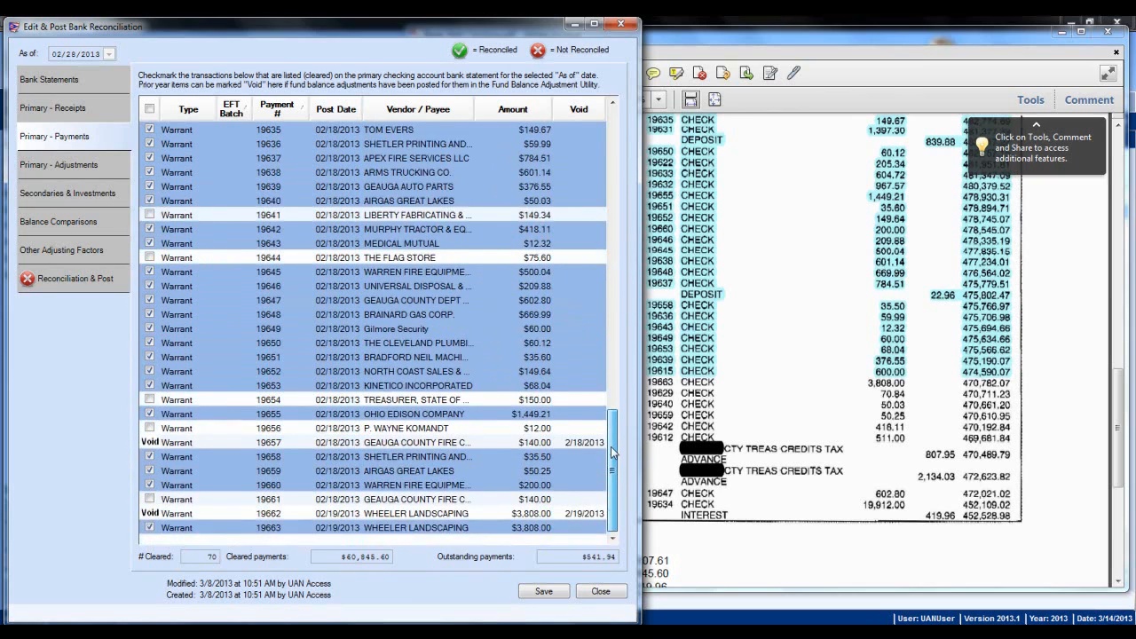
{"action": "left_click", "coordinate": [1122, 406]}
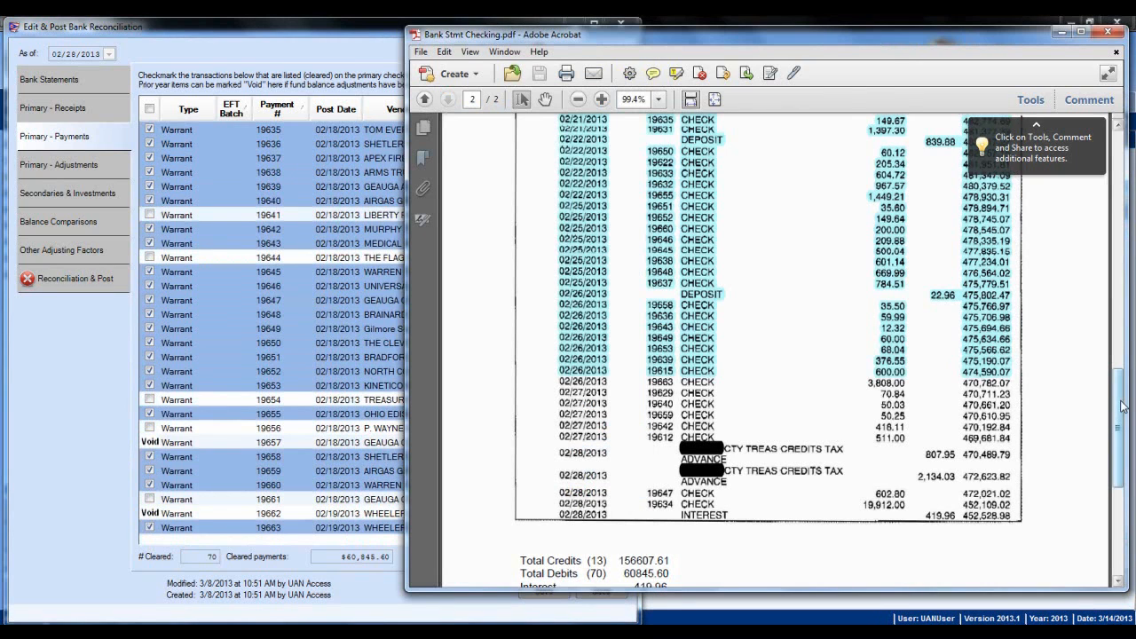
{"action": "left_click_drag", "start_coordinate": [1122, 405], "coordinate": [1121, 422]}
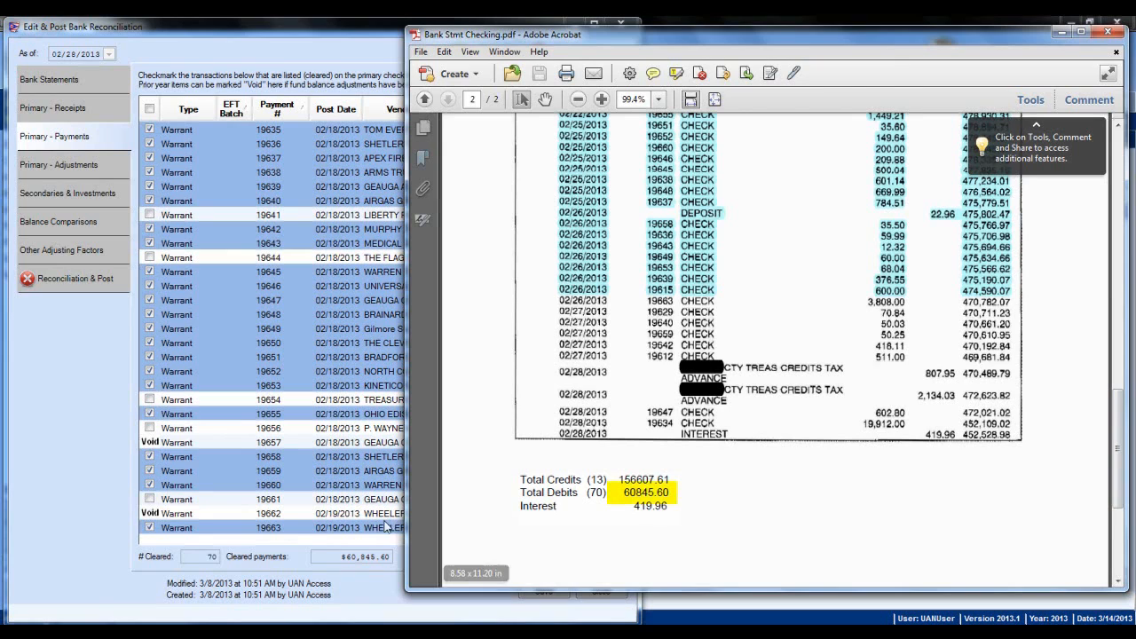
{"action": "left_click", "coordinate": [350, 573]}
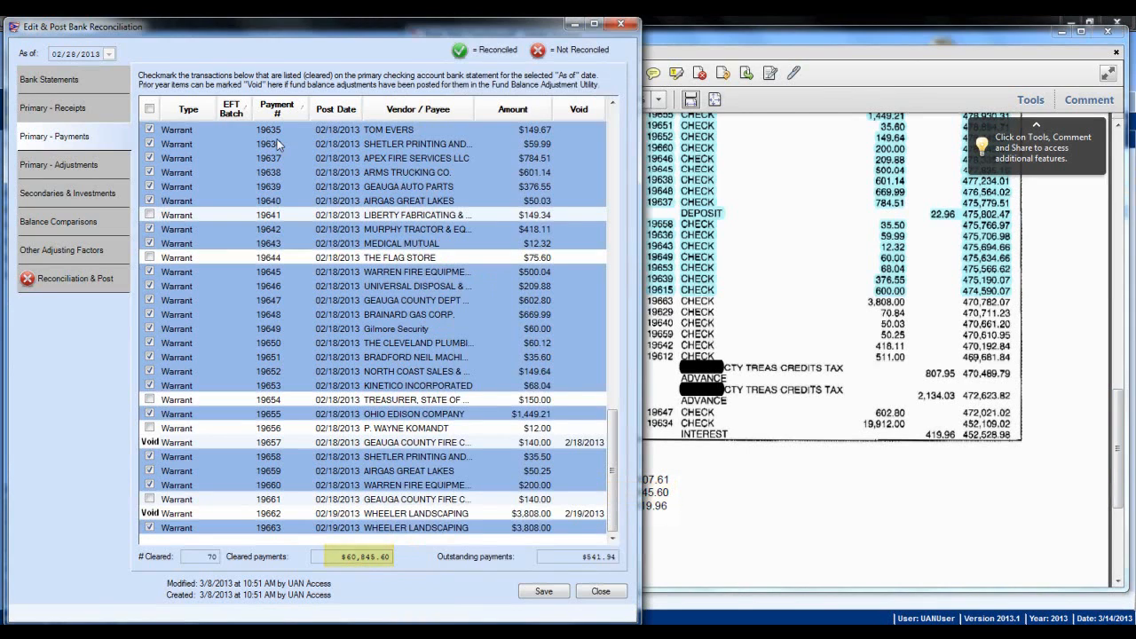
Step: Clear the remaining 3.74 fund balance adjustment dated 02/28/2013 in the primary adjustments
{"action": "left_click", "coordinate": [62, 166]}
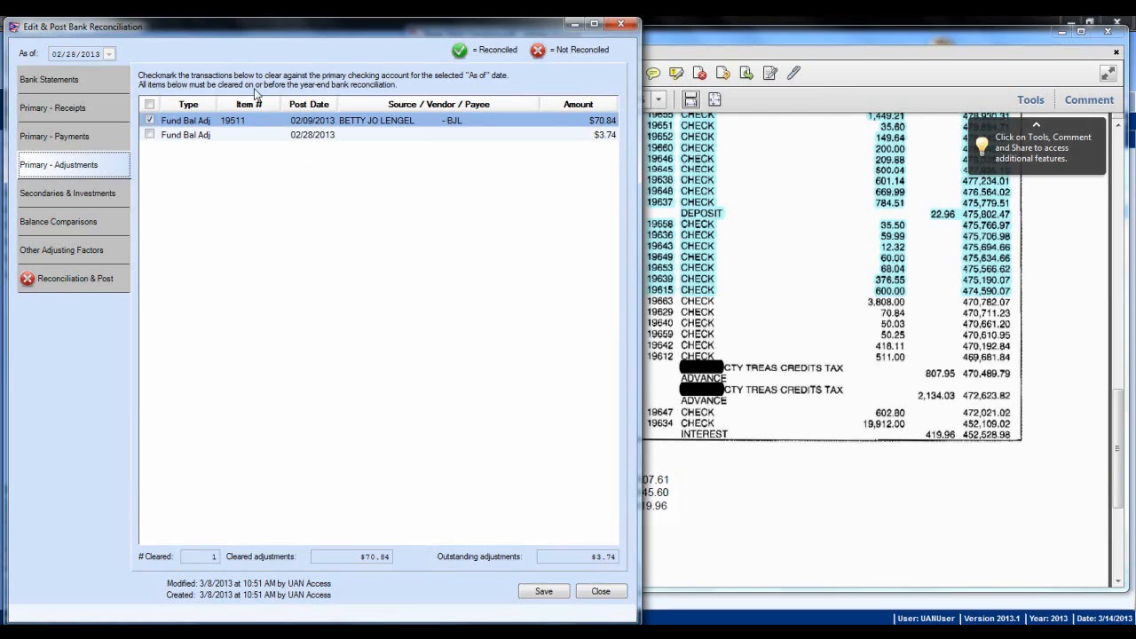
{"action": "left_click", "coordinate": [149, 134]}
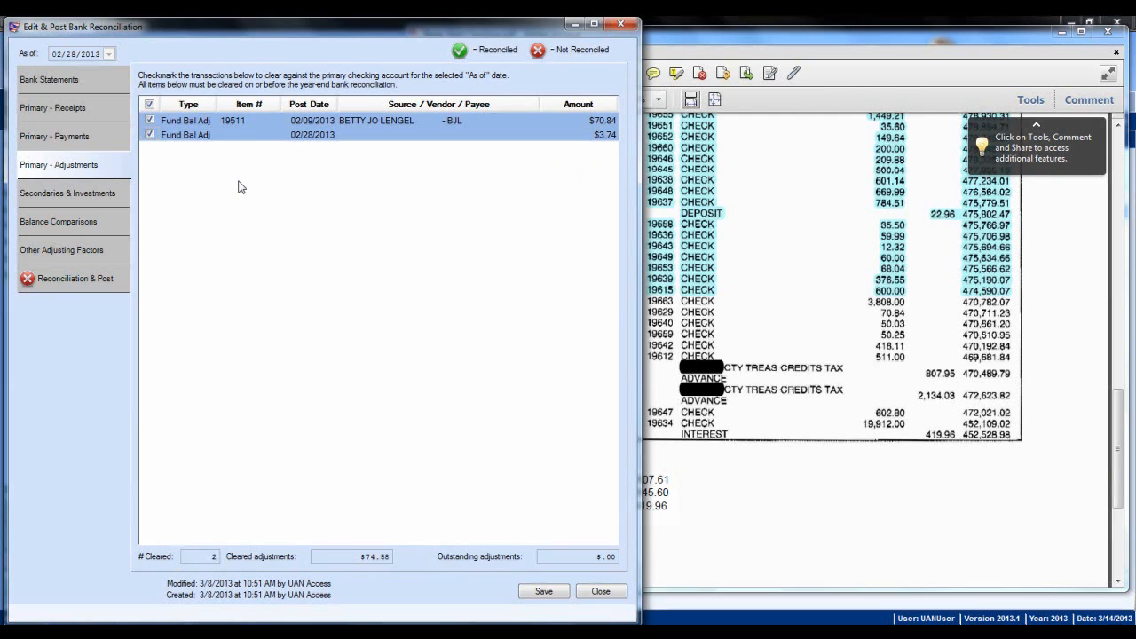
Step: Compare the cleared primary receipts total with the total credits and interest listed on the checking statement
{"action": "left_click", "coordinate": [88, 195]}
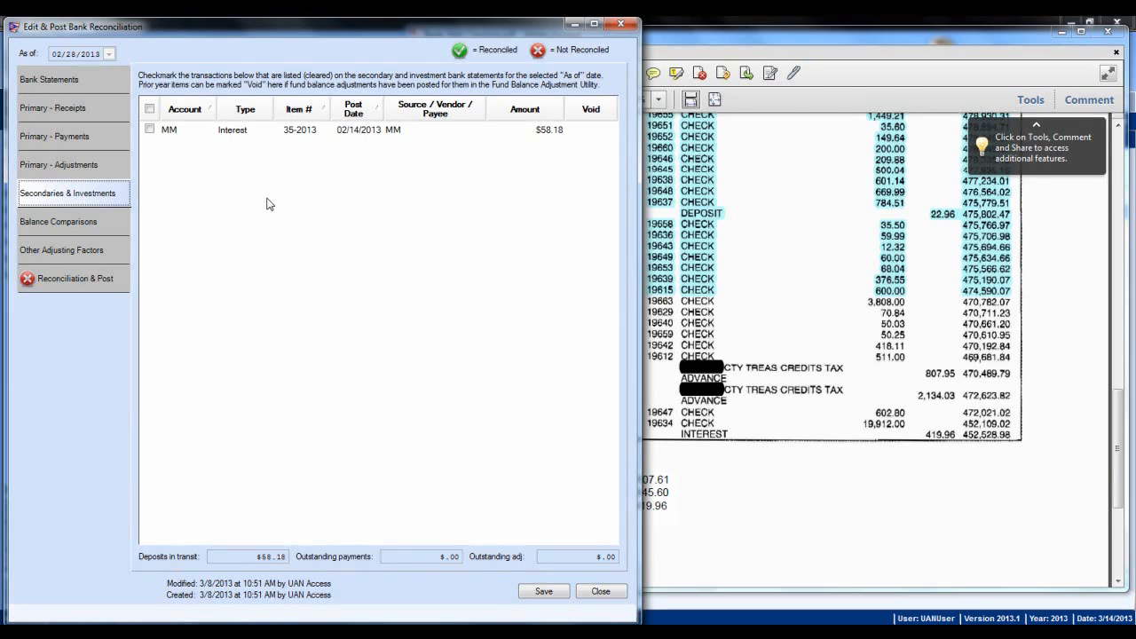
{"action": "left_click", "coordinate": [80, 107]}
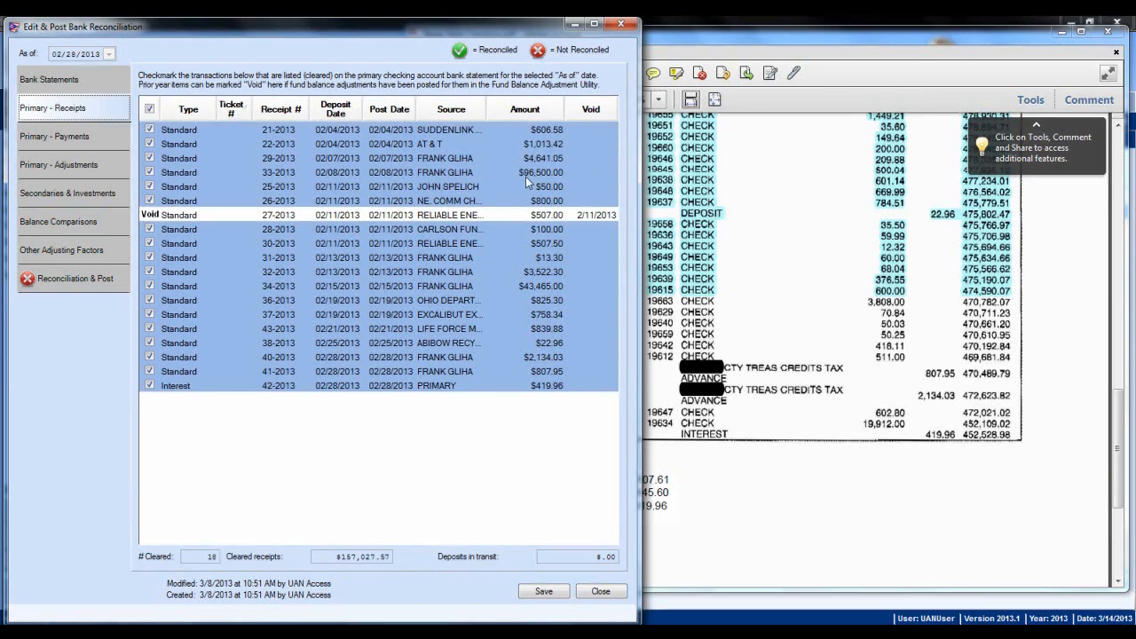
{"action": "left_click", "coordinate": [1098, 287]}
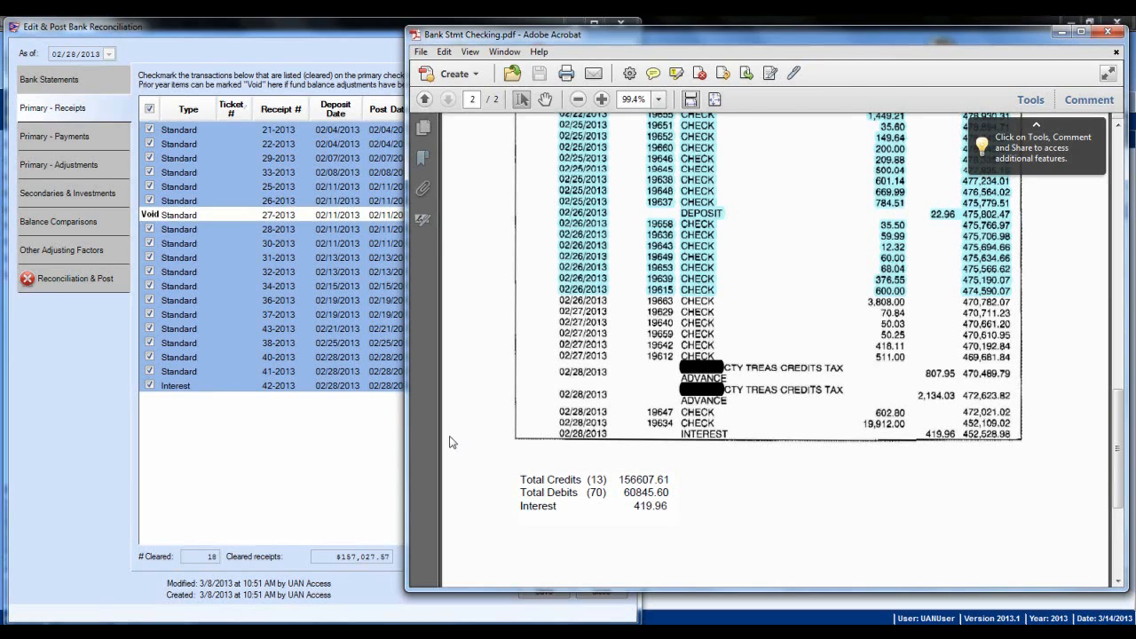
{"action": "left_click", "coordinate": [342, 436]}
Step: Clear the 58.18 MM interest receipt 35-2013 under secondaries and investments, checking it against the money market statement in Bank Stmts Investments.pdf
{"action": "left_click", "coordinate": [80, 193]}
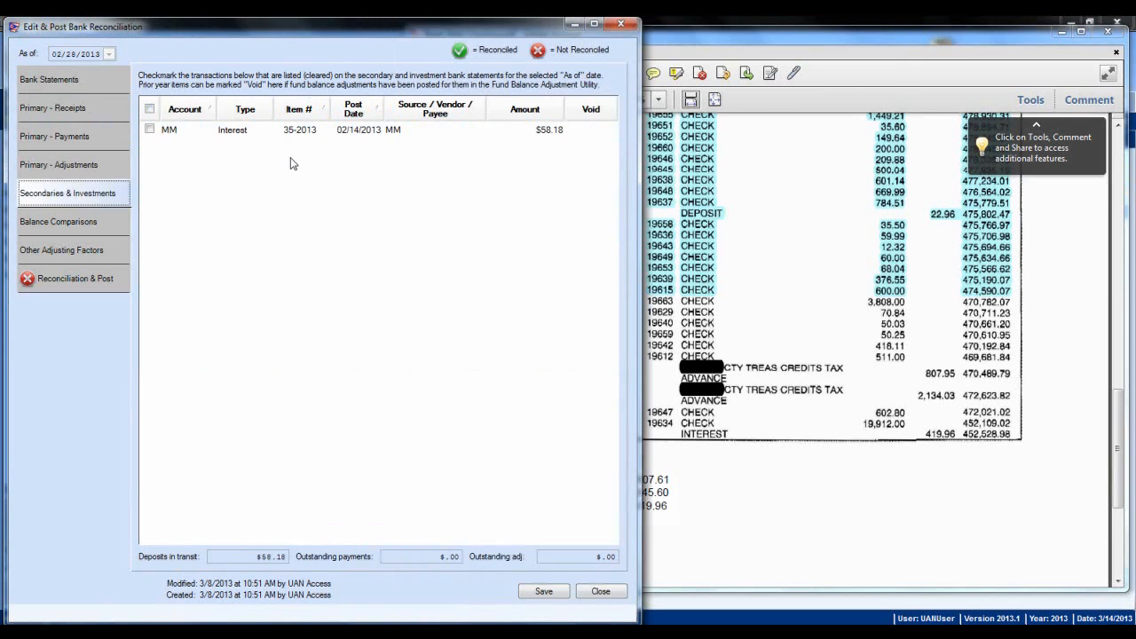
{"action": "left_click", "coordinate": [1064, 35]}
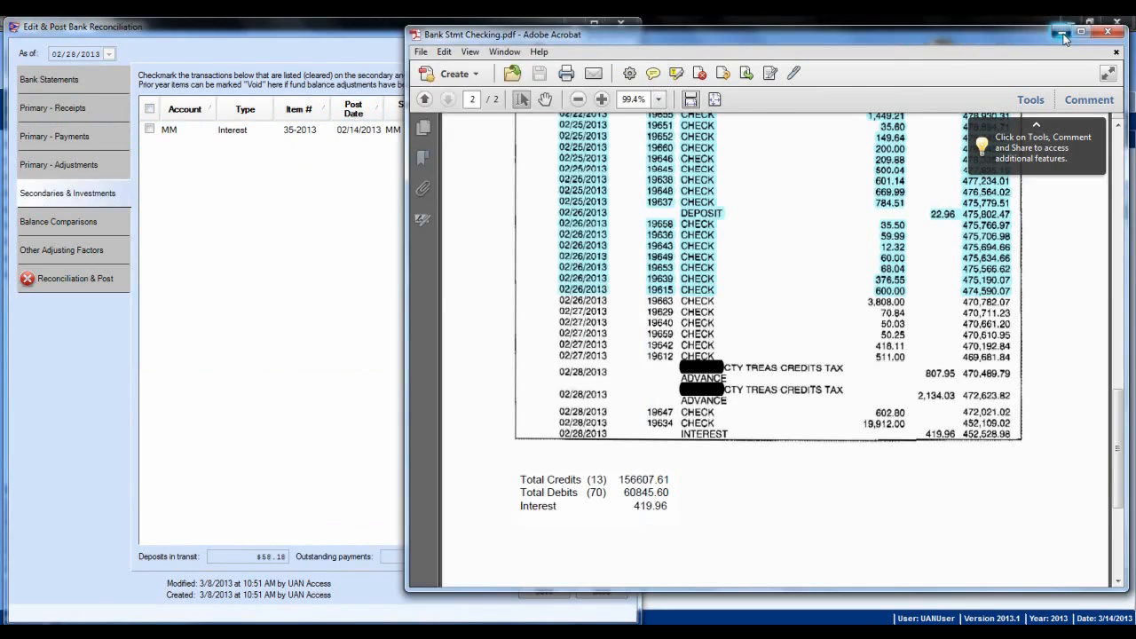
{"action": "left_click", "coordinate": [1064, 35]}
{"action": "mouse_move", "coordinate": [280, 622]}
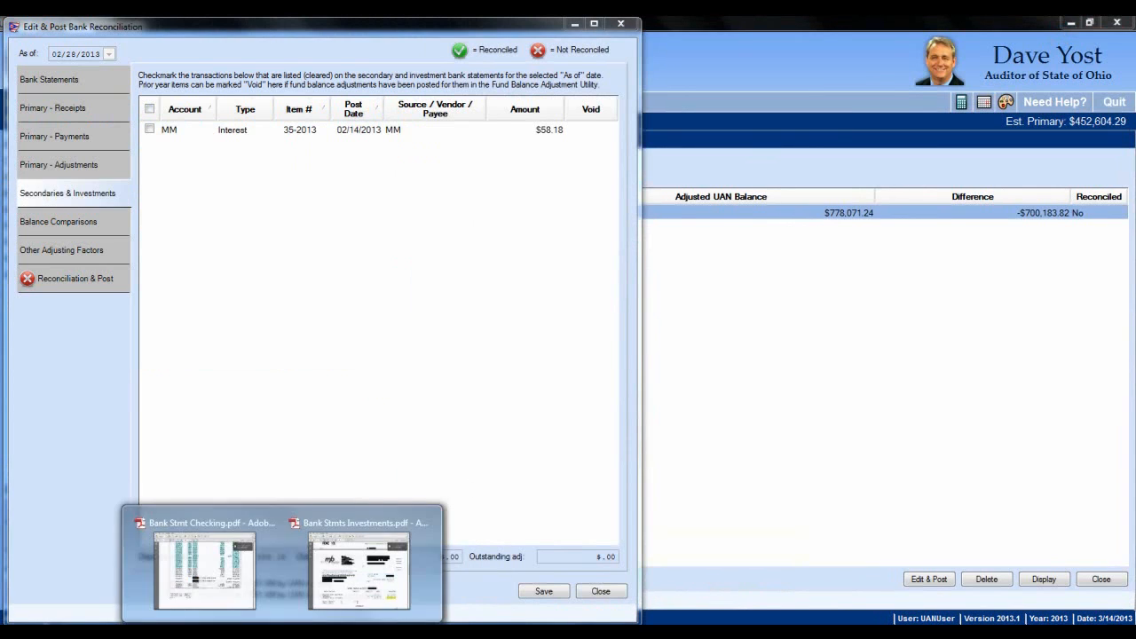
{"action": "left_click", "coordinate": [359, 568]}
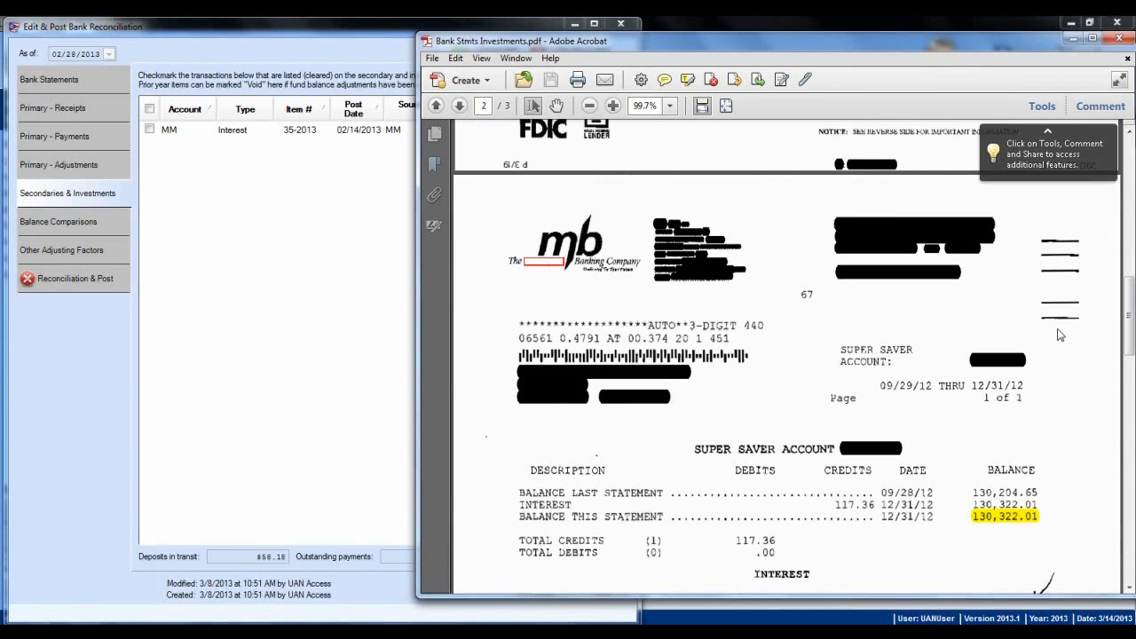
{"action": "left_click_drag", "start_coordinate": [1130, 337], "coordinate": [1131, 203]}
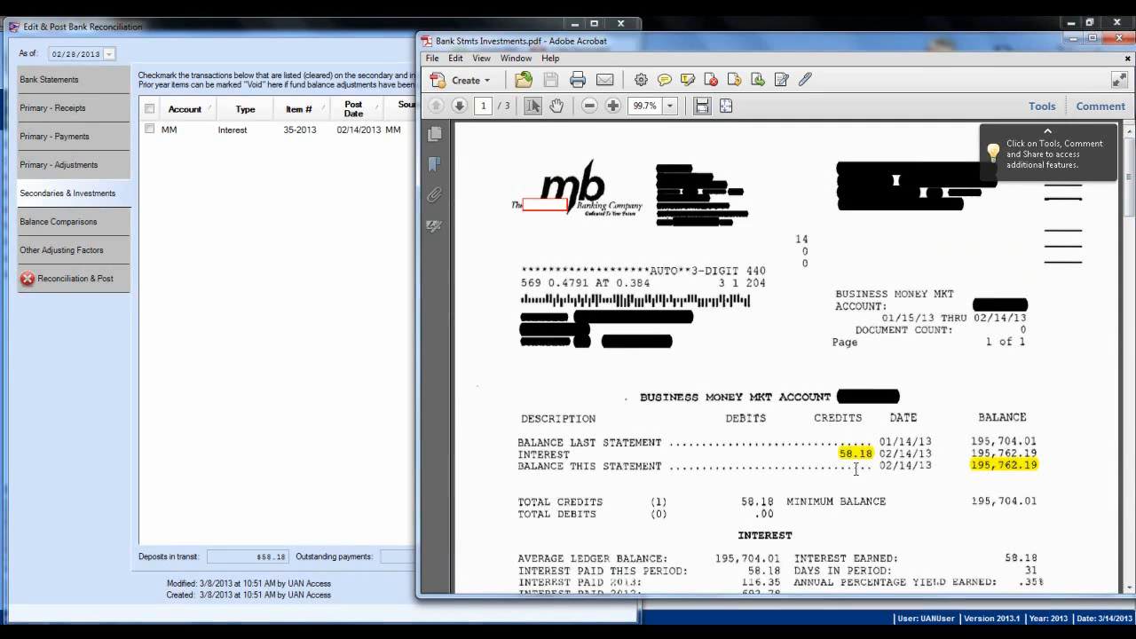
{"action": "left_click", "coordinate": [397, 307]}
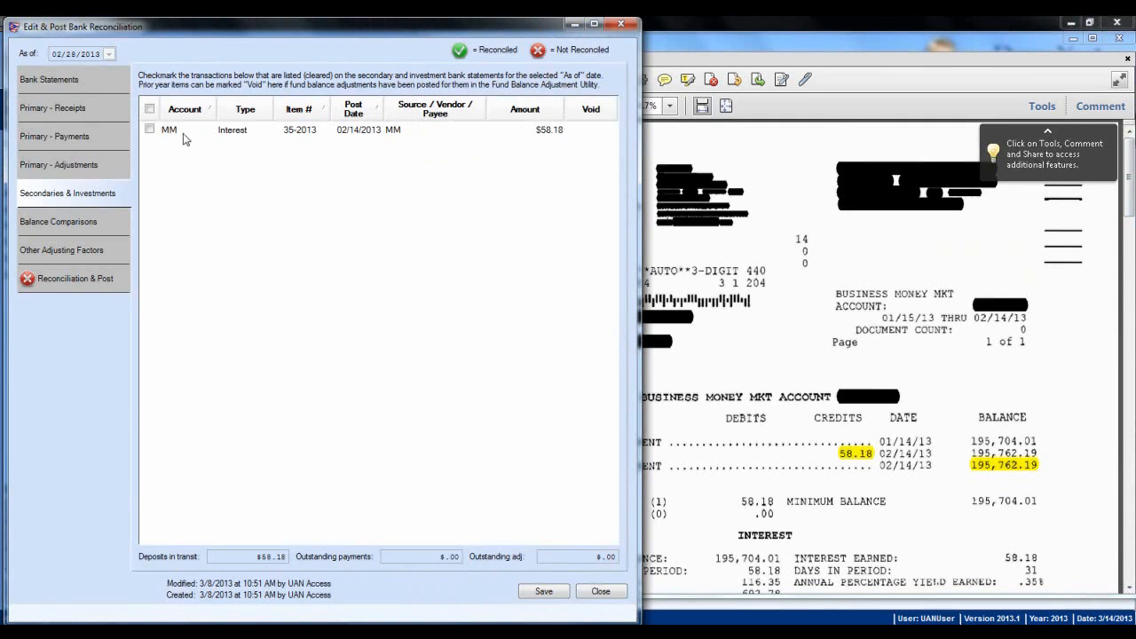
{"action": "left_click", "coordinate": [150, 130]}
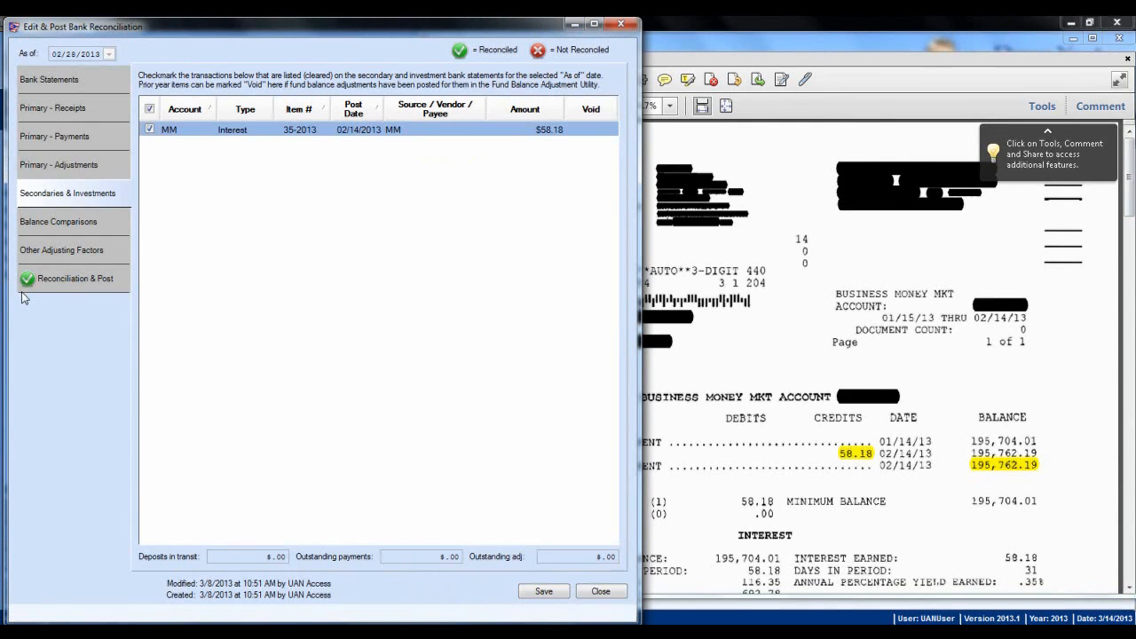
Step: Review the reconciliation summary, the balance comparison details of the PRIMARY and MM accounts, and the other adjusting factors
{"action": "left_click", "coordinate": [50, 282]}
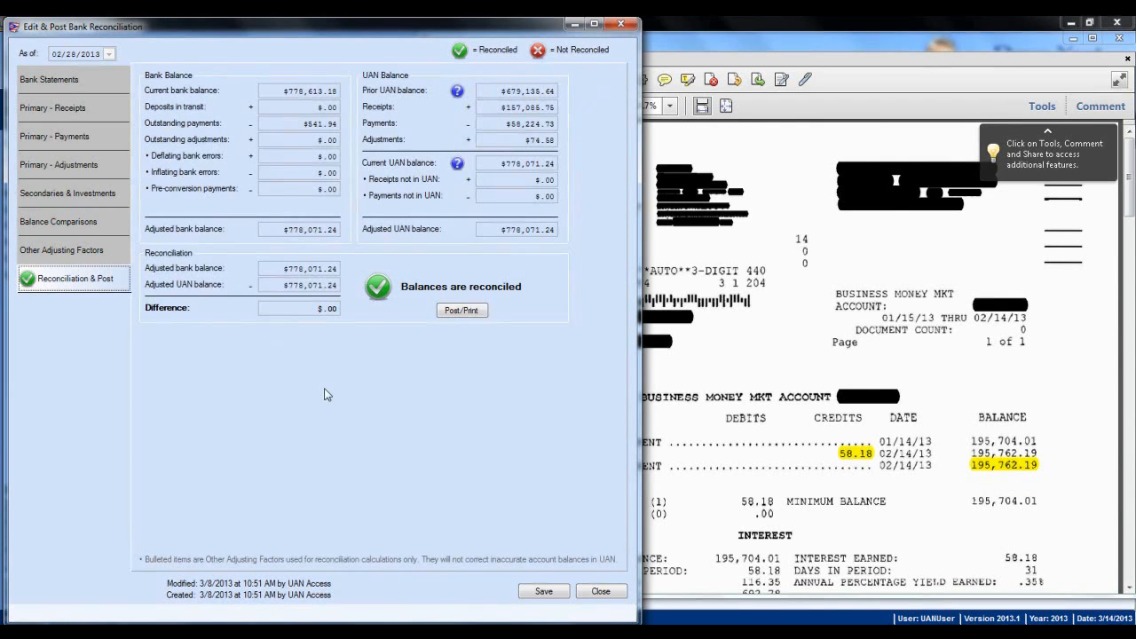
{"action": "left_click", "coordinate": [71, 223]}
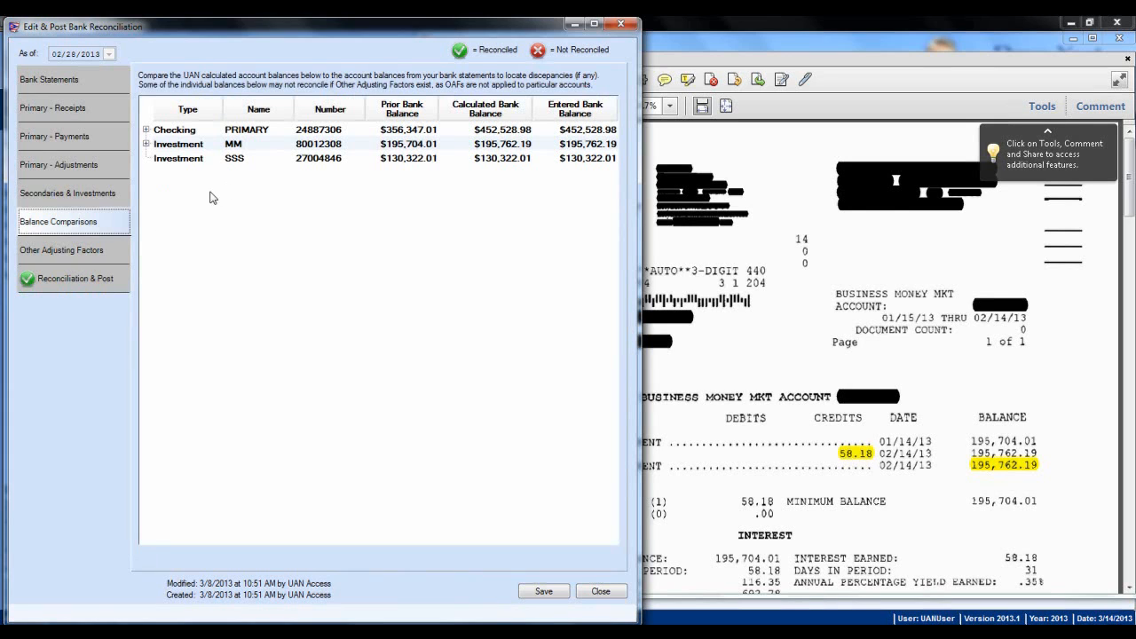
{"action": "left_click", "coordinate": [146, 131]}
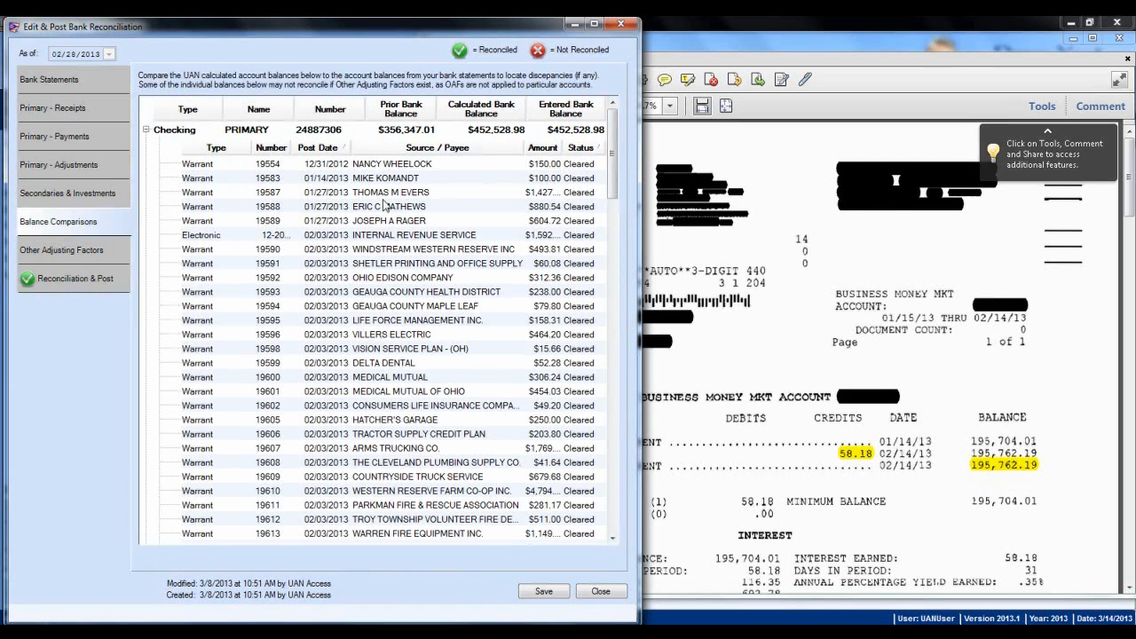
{"action": "left_click_drag", "start_coordinate": [614, 194], "coordinate": [612, 169]}
{"action": "left_click", "coordinate": [146, 130]}
{"action": "left_click", "coordinate": [146, 144]}
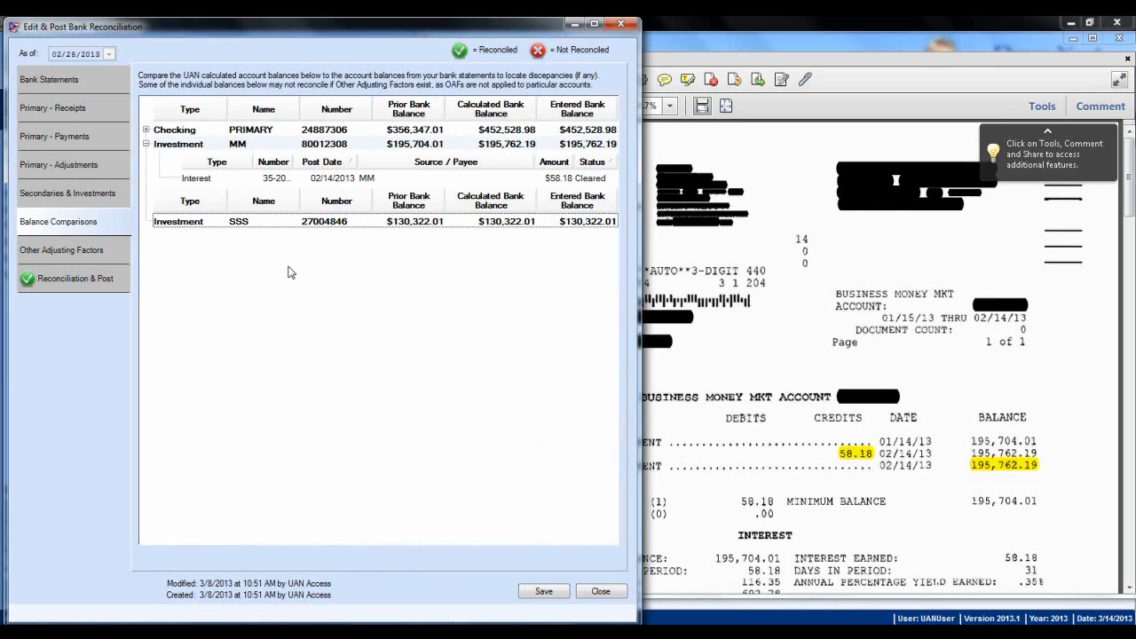
{"action": "left_click", "coordinate": [146, 144]}
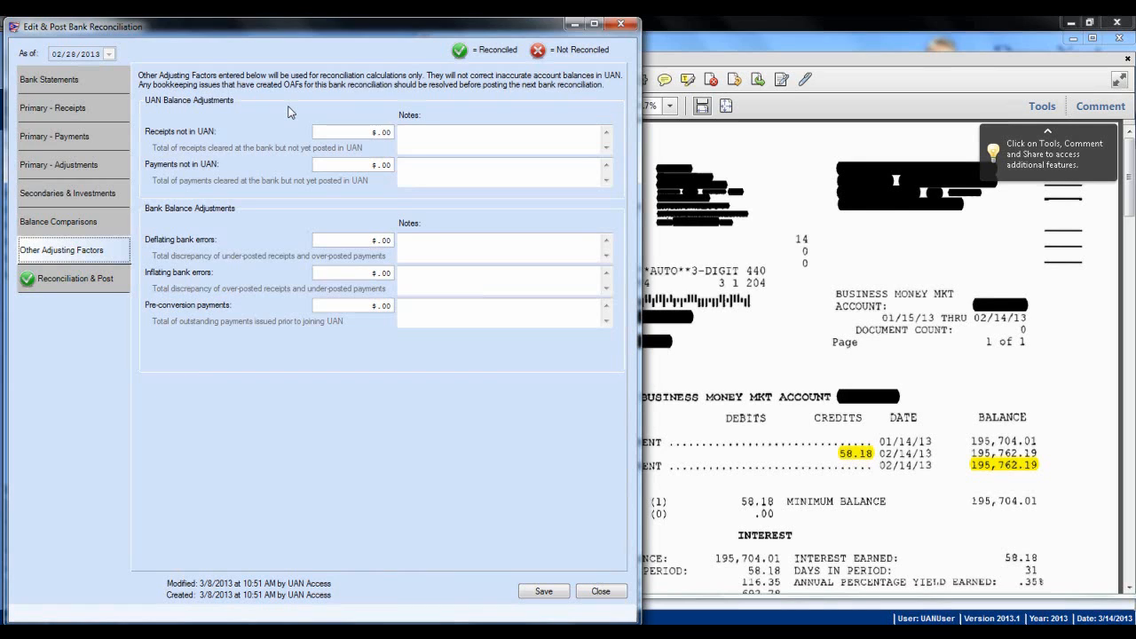
Step: Post the 02/28/2013 reconciliation and print its report to Adobe PDF, replacing the existing ARNet Document.pdf
{"action": "left_click", "coordinate": [69, 276]}
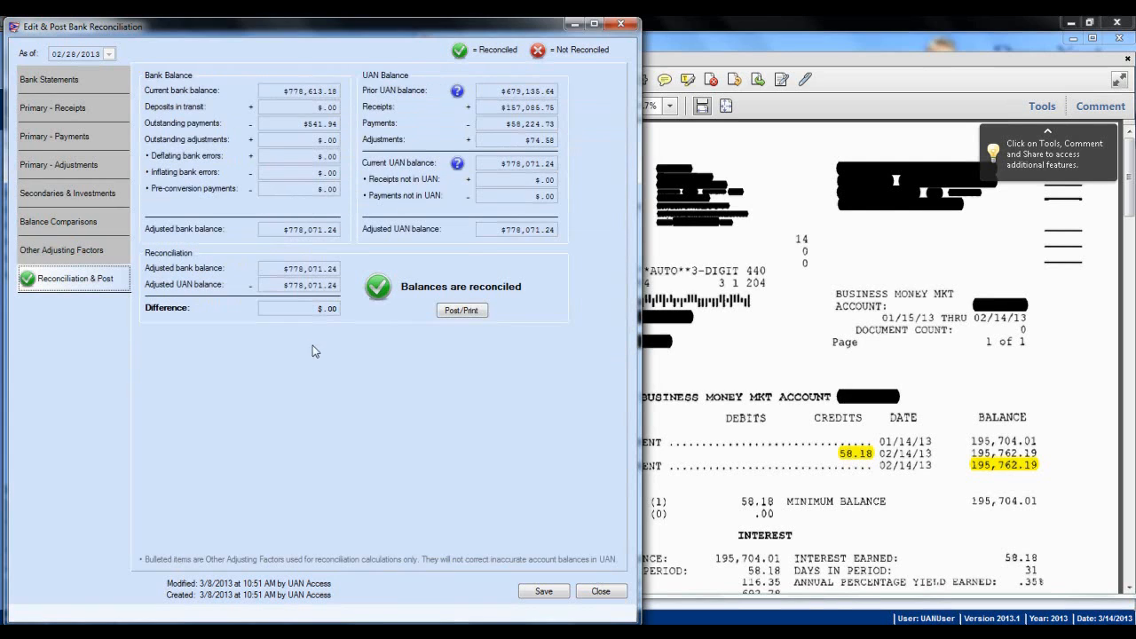
{"action": "left_click", "coordinate": [453, 313]}
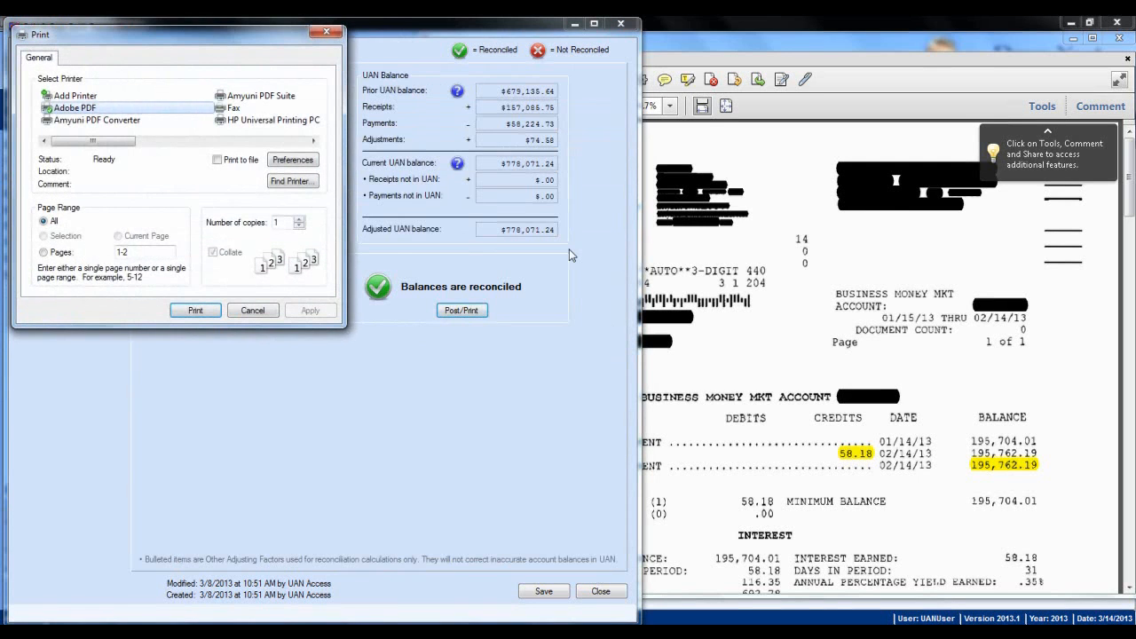
{"action": "left_click", "coordinate": [214, 312]}
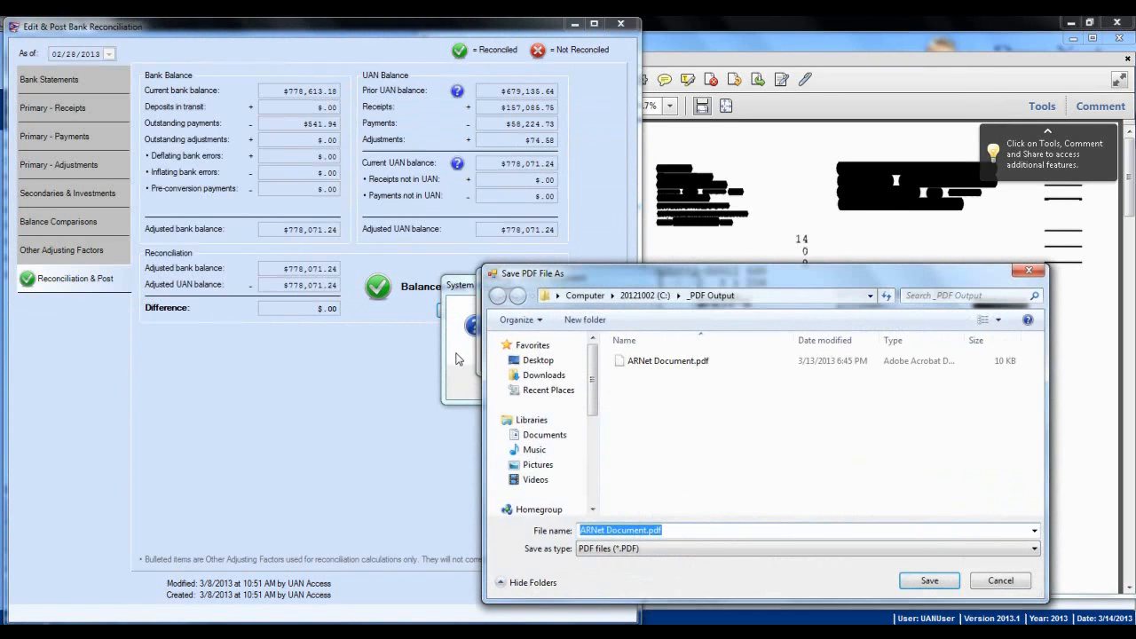
{"action": "left_click", "coordinate": [928, 580]}
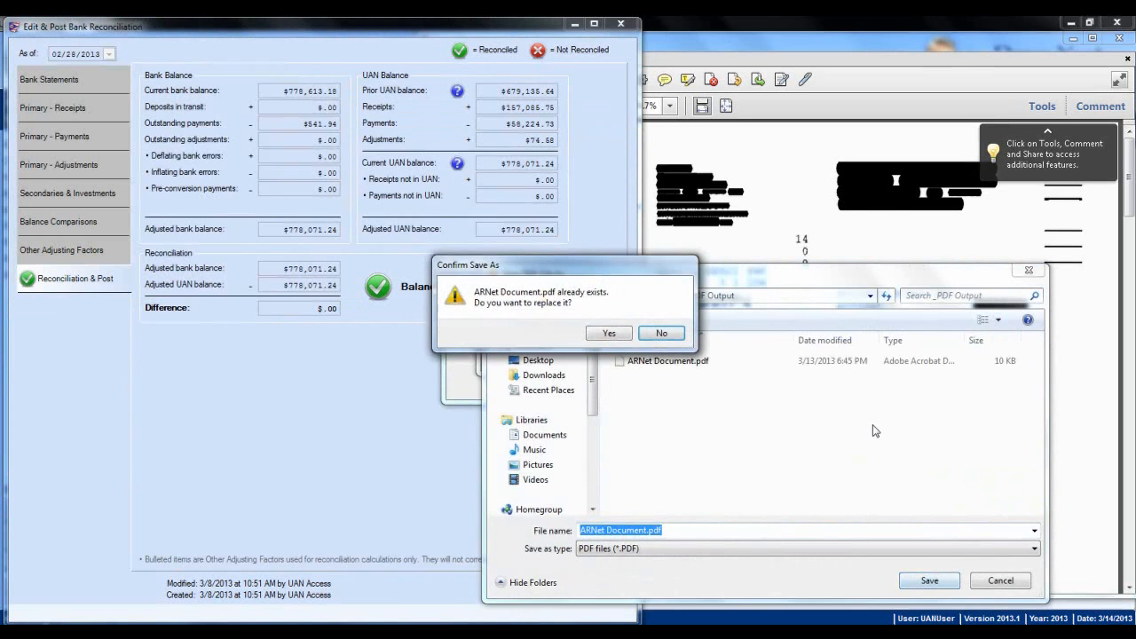
{"action": "left_click", "coordinate": [609, 334]}
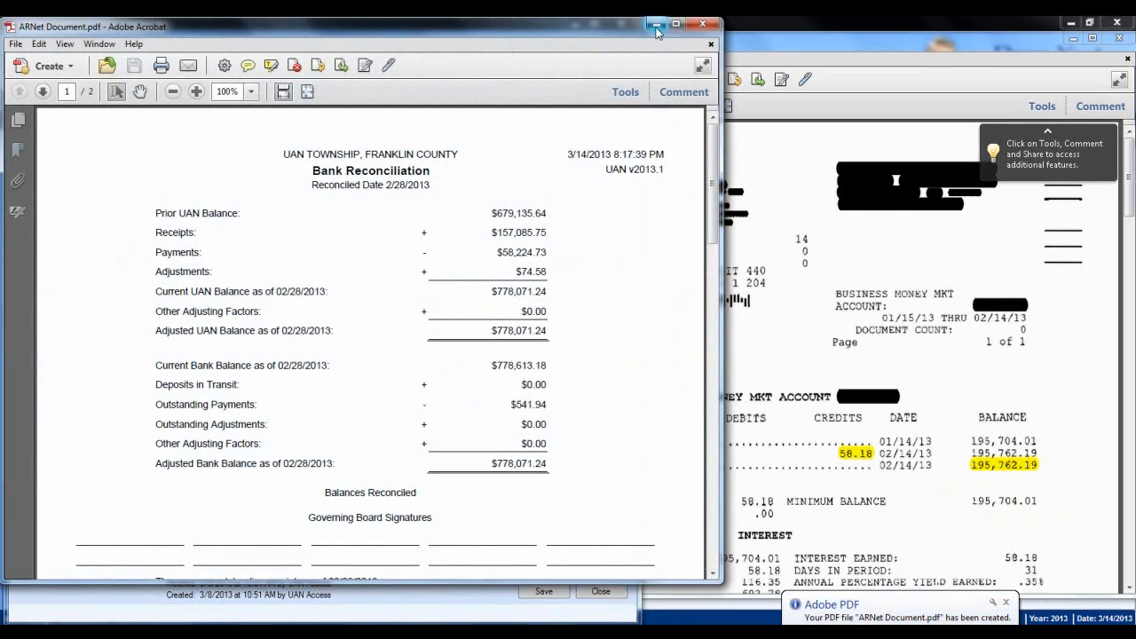
Step: Review the outstanding payments page of the printed reconciliation report, minimize the PDF, and confirm that all items printed successfully
{"action": "left_click_drag", "start_coordinate": [711, 165], "coordinate": [713, 379]}
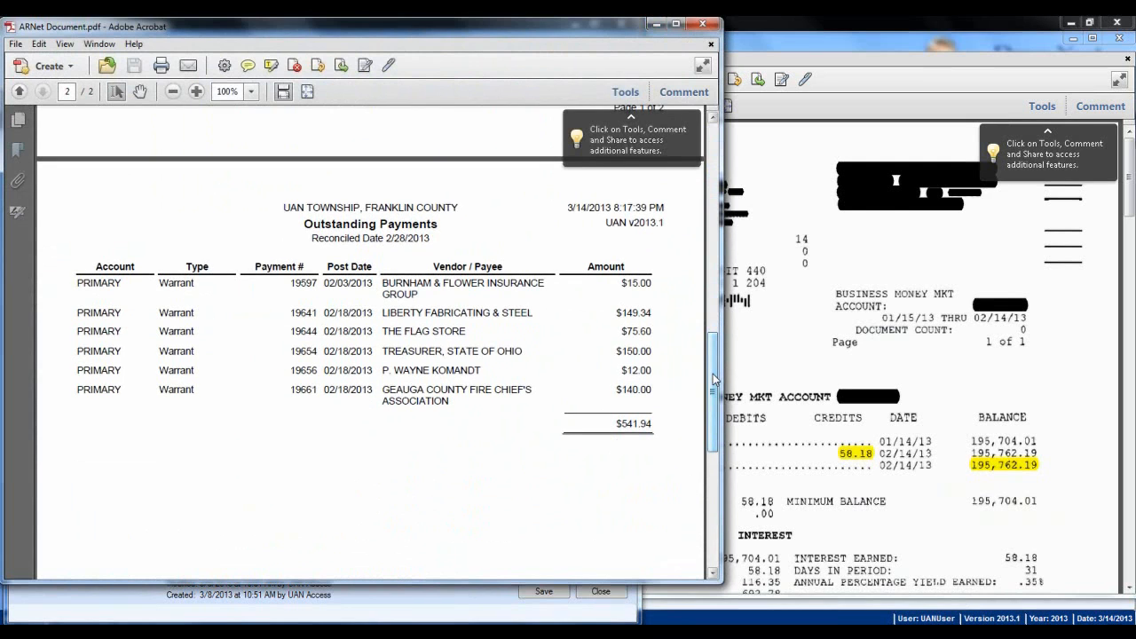
{"action": "left_click", "coordinate": [654, 28]}
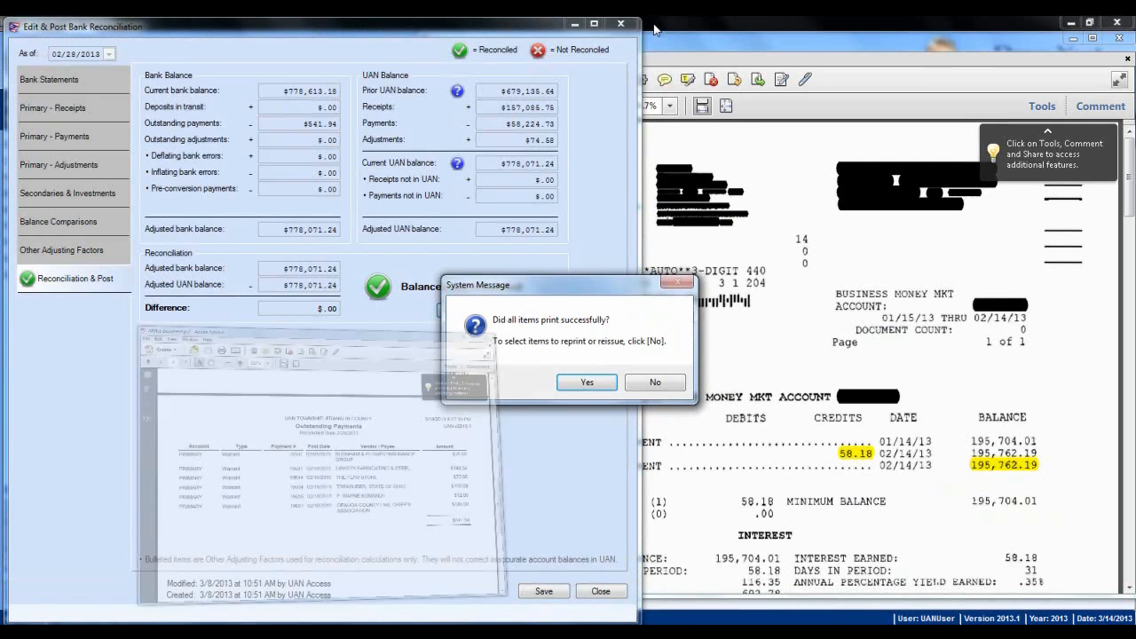
{"action": "left_click", "coordinate": [578, 383]}
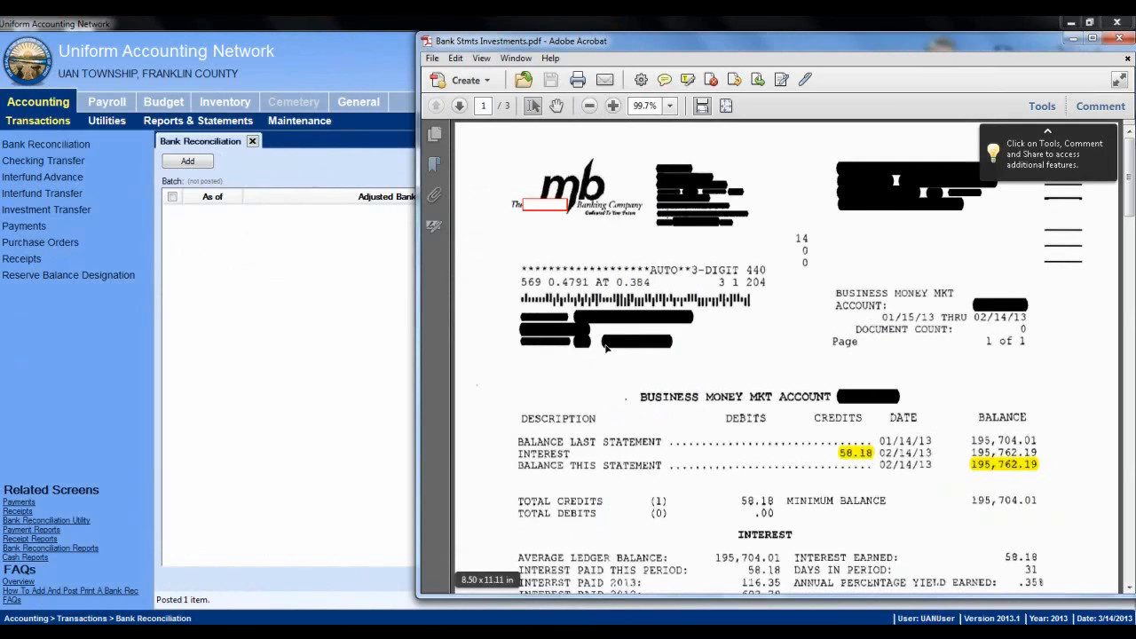
Step: Switch to Uniform Accounting Network and display the Bank Reconciliation Report for the posted 02/28/2013 reconciliation, then dismiss the report viewer
{"action": "left_click", "coordinate": [368, 331]}
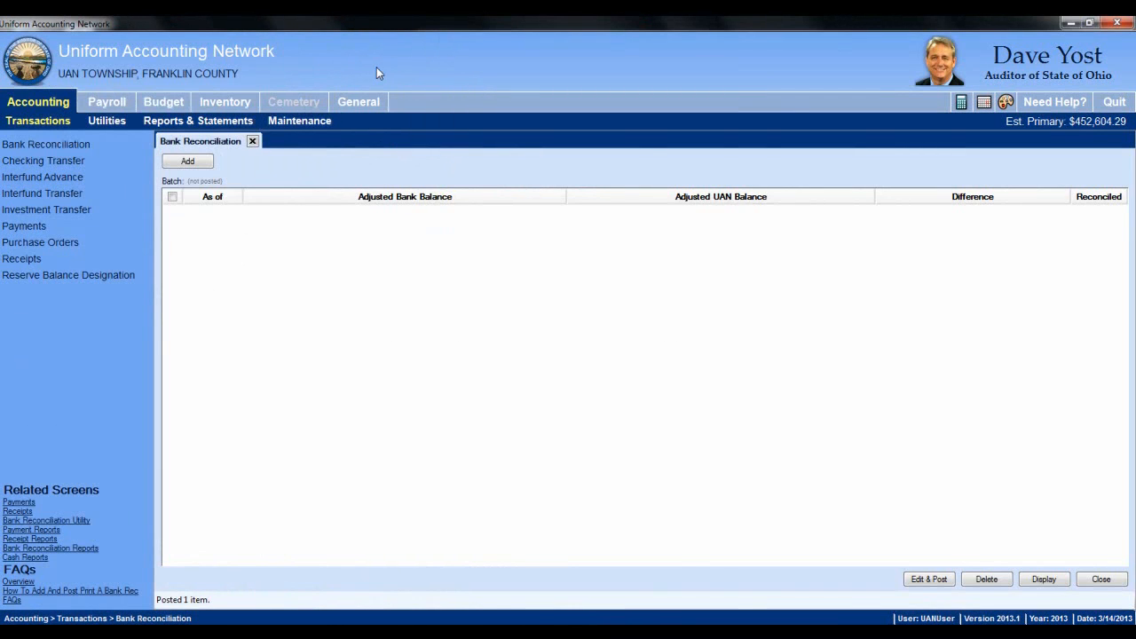
{"action": "left_click", "coordinate": [198, 120]}
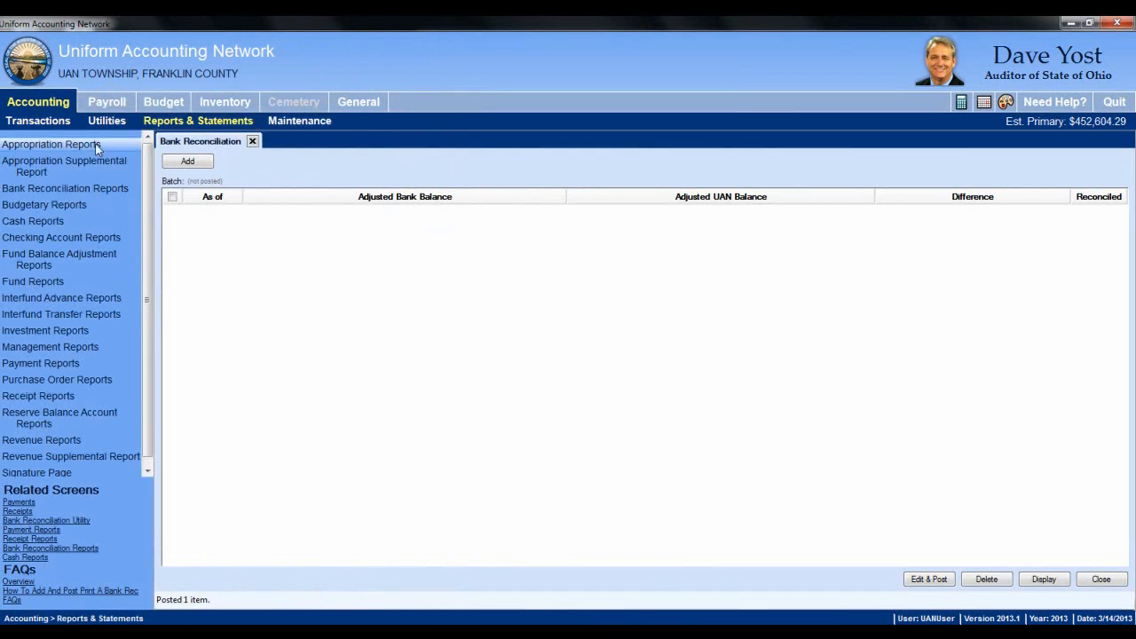
{"action": "left_click", "coordinate": [65, 188]}
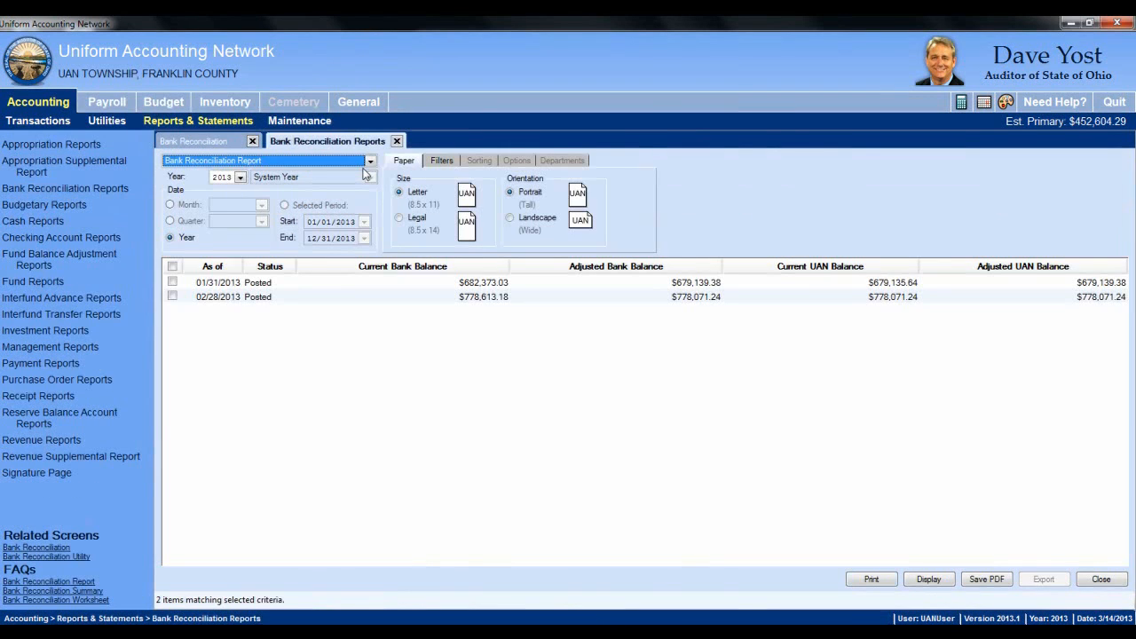
{"action": "left_click", "coordinate": [172, 297]}
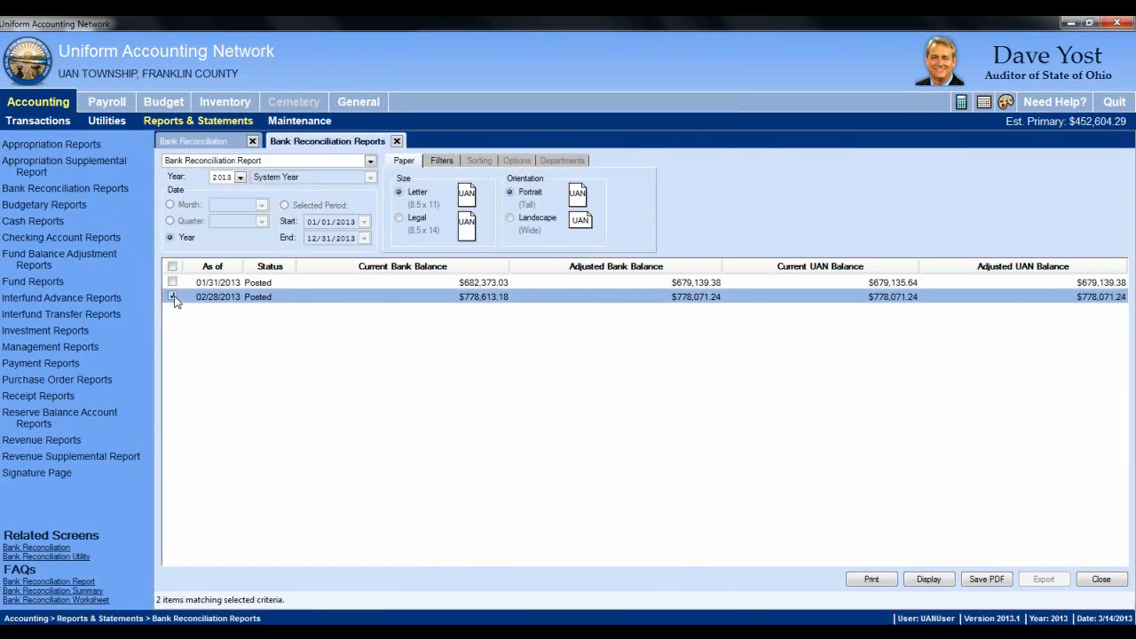
{"action": "left_click", "coordinate": [913, 582]}
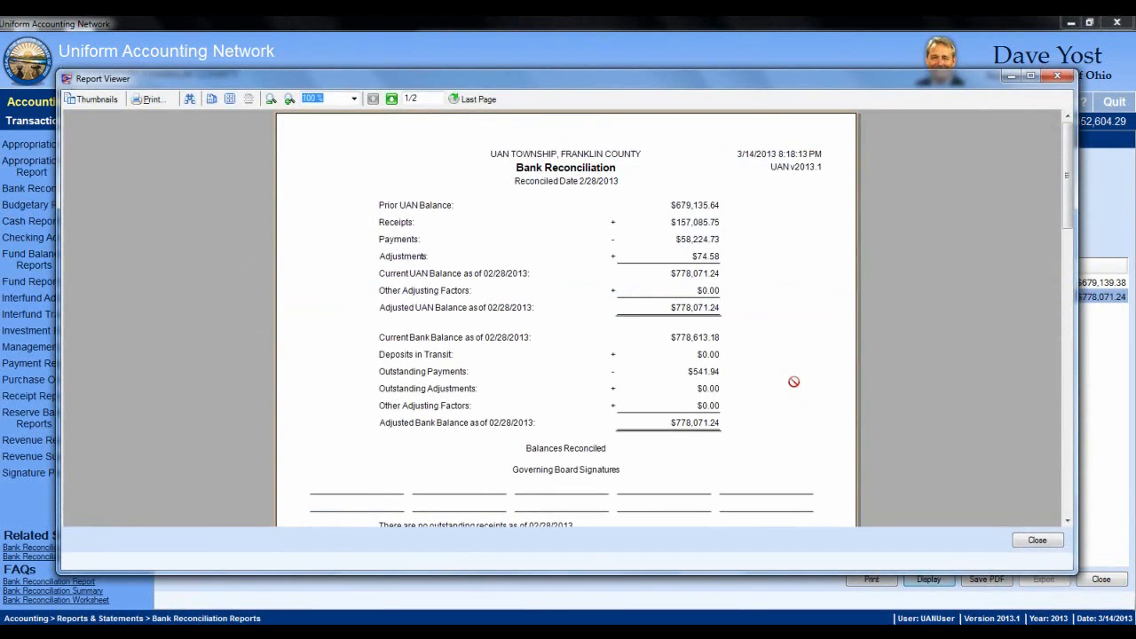
{"action": "left_click", "coordinate": [1012, 74]}
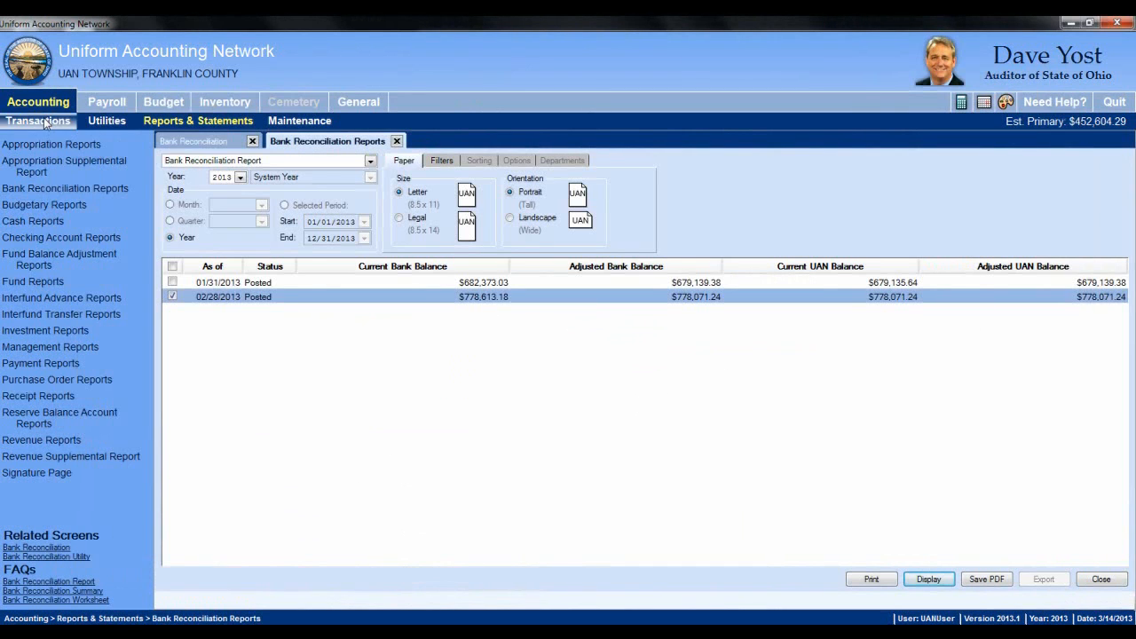
Step: Return to the Bank Reconciliation transactions screen and open its FAQ on how to add, post and print a bank reconciliation
{"action": "left_click", "coordinate": [43, 121]}
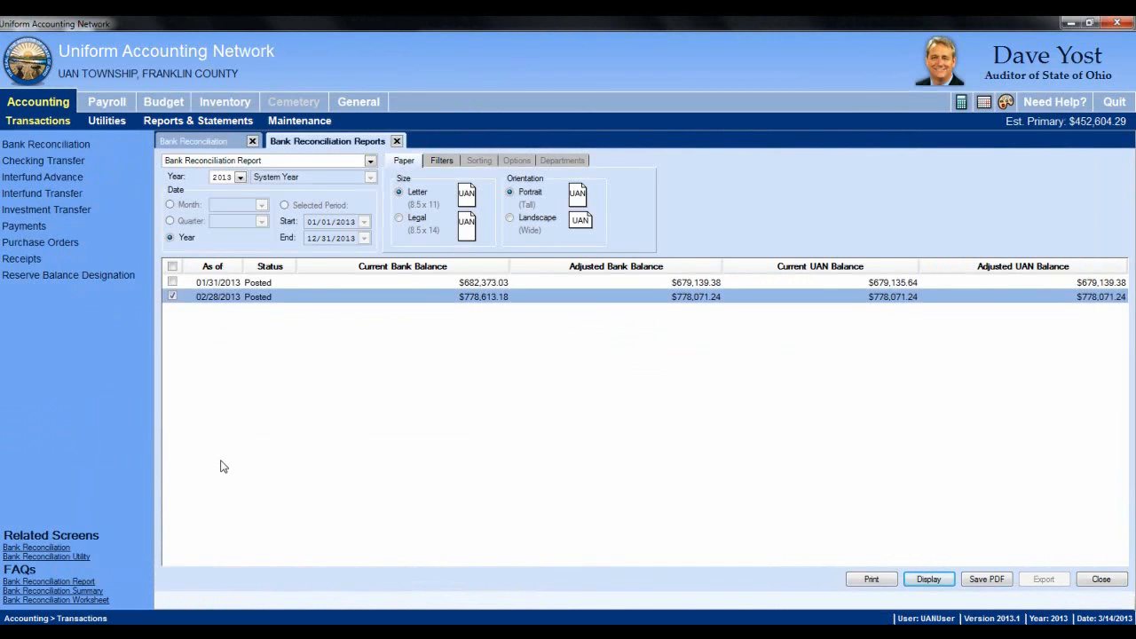
{"action": "left_click", "coordinate": [78, 143]}
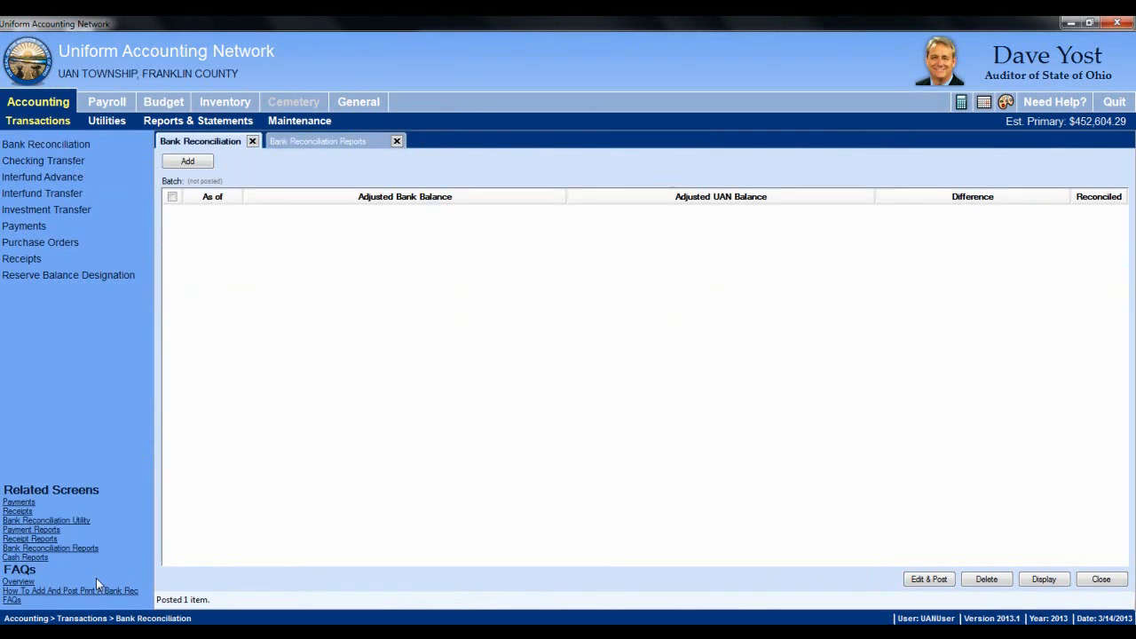
{"action": "left_click", "coordinate": [76, 589]}
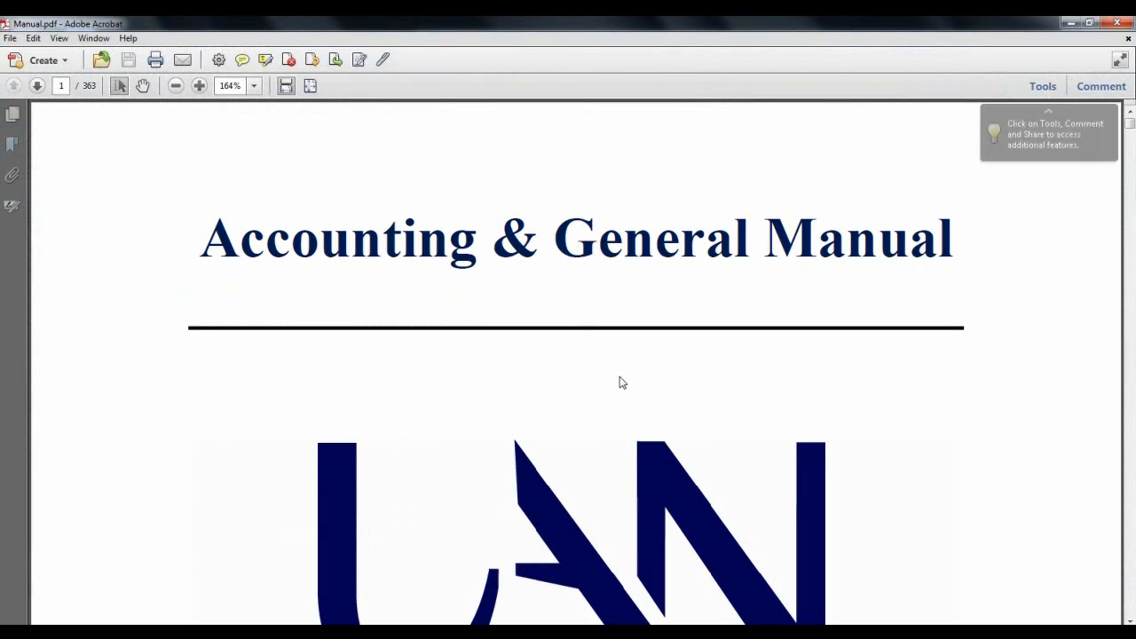
Step: Minimize the Accounting & General Manual, the Help window and Bank Stmts Investments.pdf, and switch back to Uniform Accounting Network
{"action": "left_click", "coordinate": [1069, 23]}
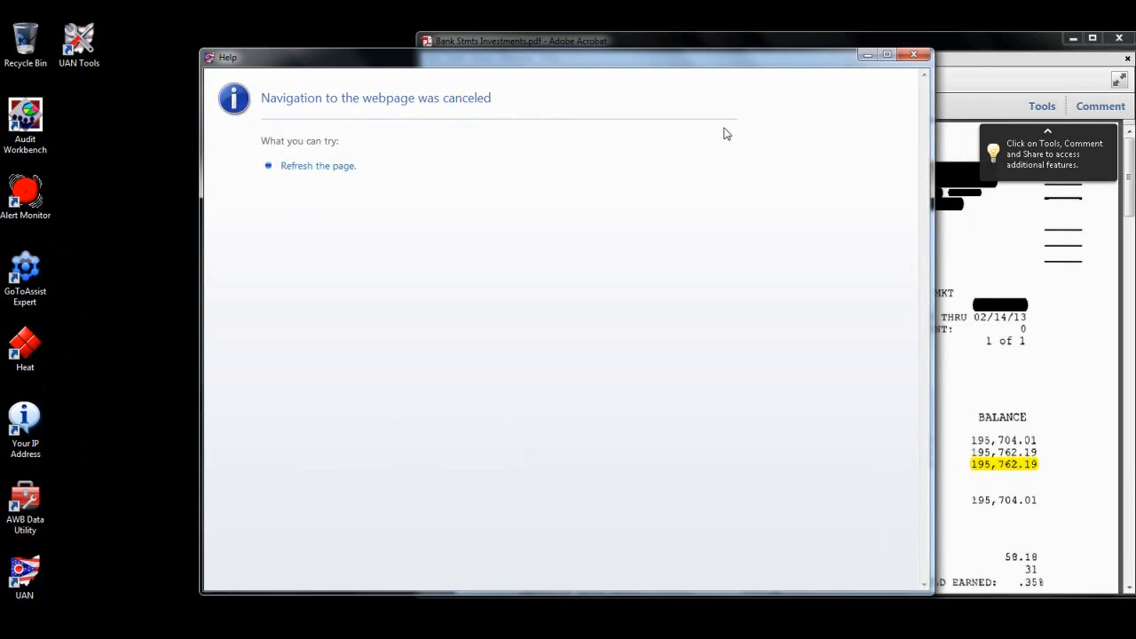
{"action": "left_click", "coordinate": [868, 56]}
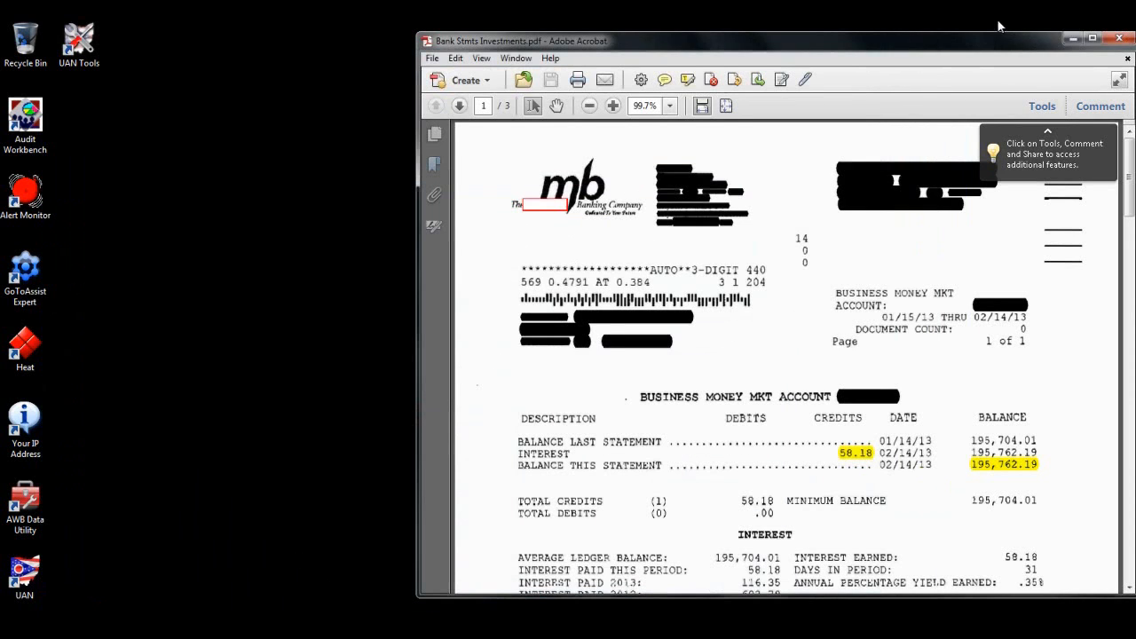
{"action": "left_click", "coordinate": [1072, 38]}
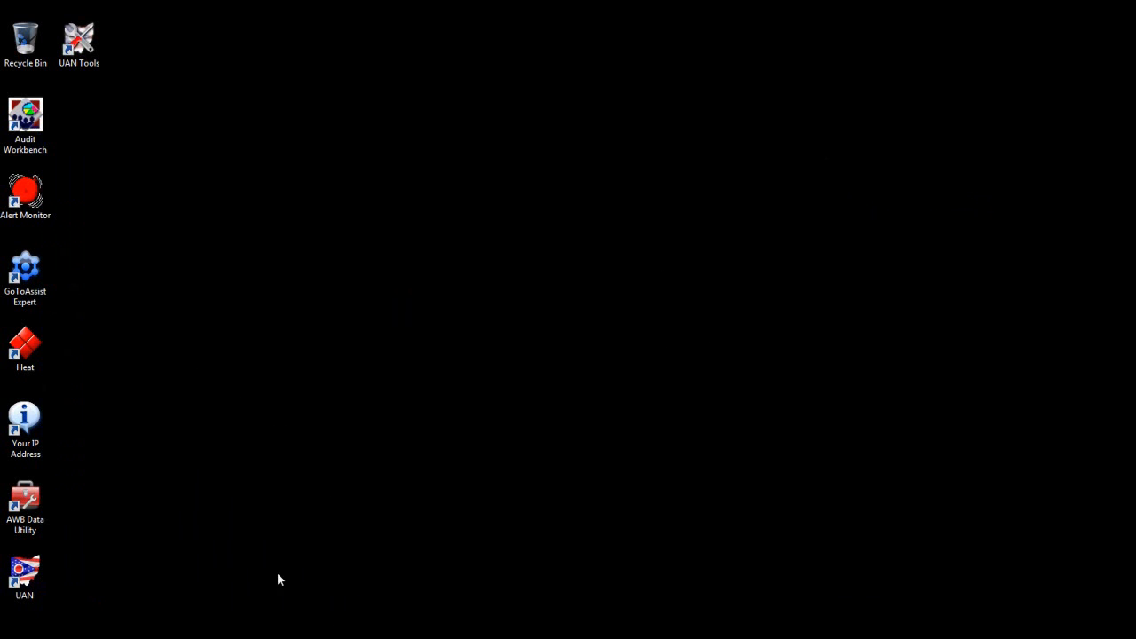
{"action": "mouse_move", "coordinate": [228, 622]}
{"action": "left_click", "coordinate": [124, 578]}
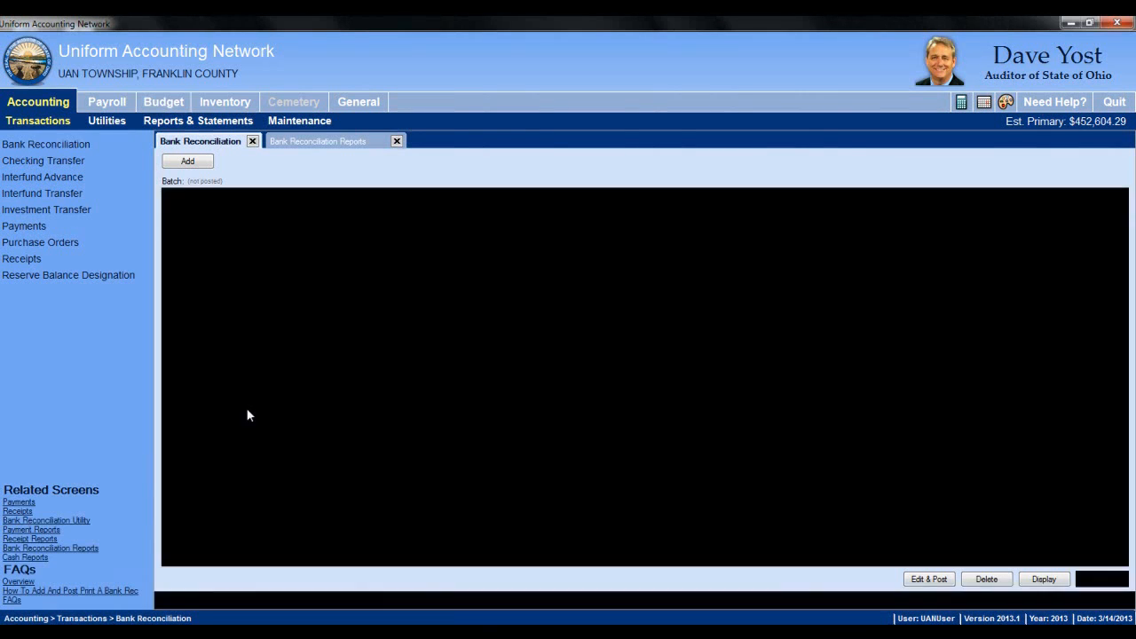